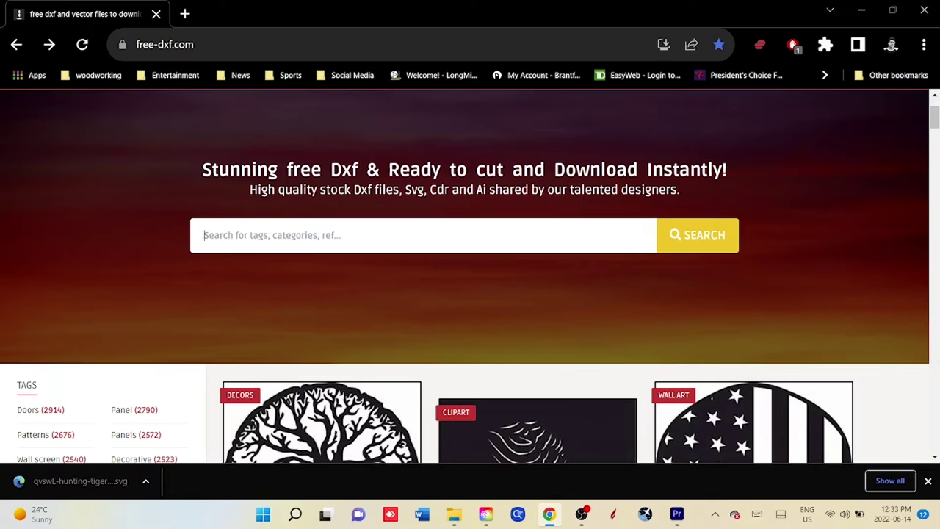
- Search the design library for "new york"
left_click(294, 235)
type("N")
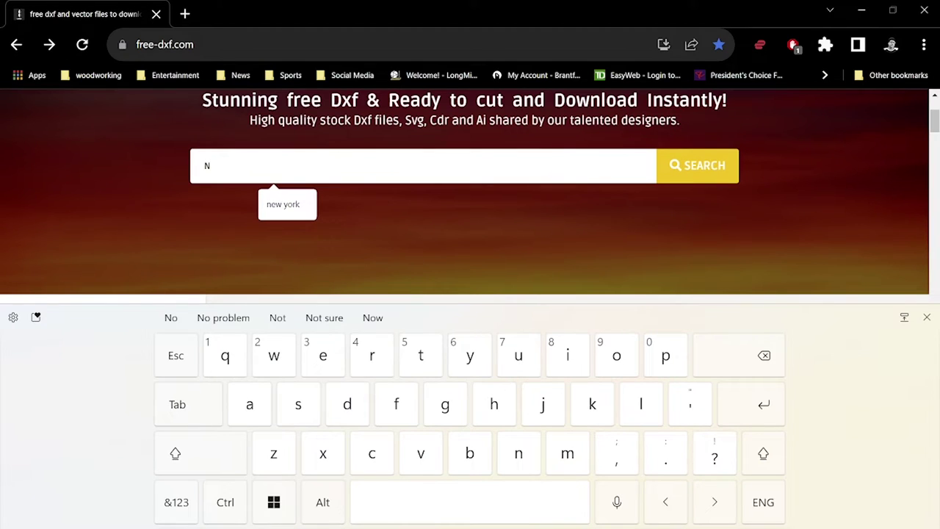
type("ew")
left_click(286, 205)
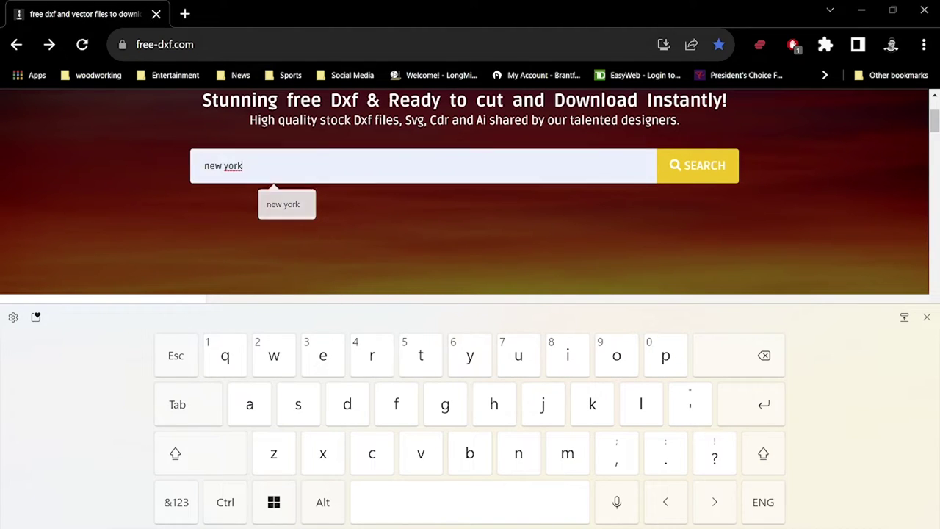
left_click(697, 165)
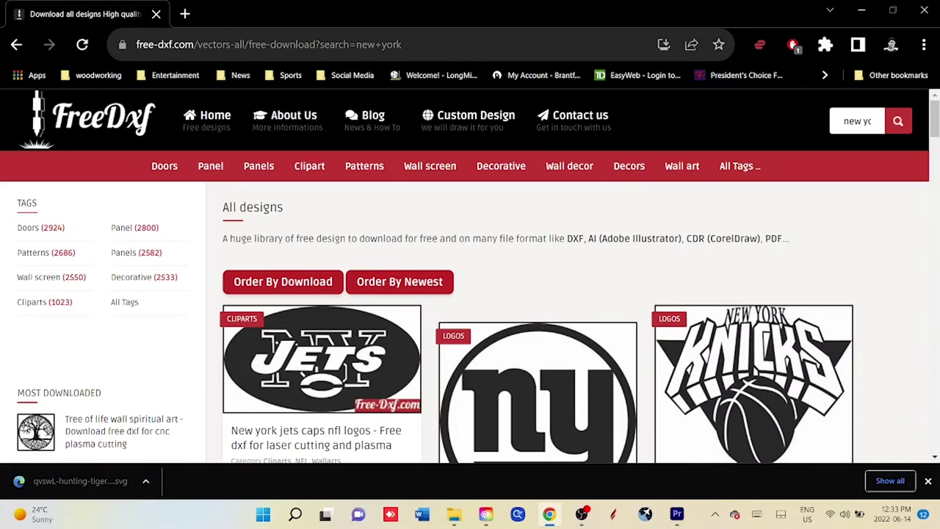
- Open the Statue of Liberty "New York City" home decor design from the results and download its SVG file
scroll(471, 276, "down", 15)
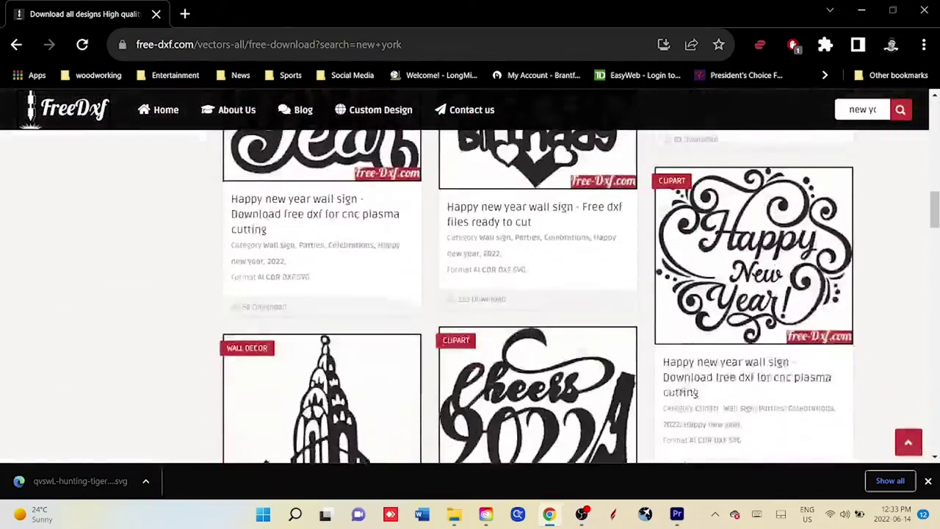
scroll(471, 277, "down", 10)
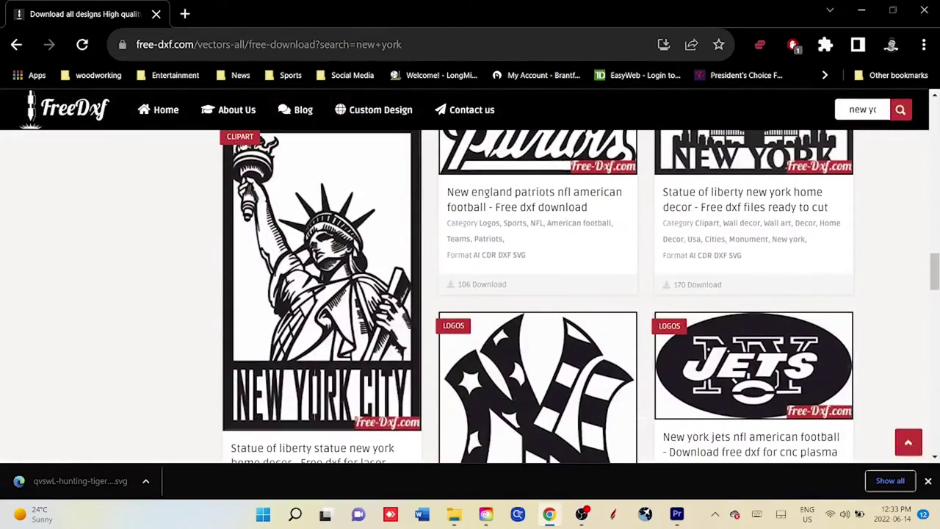
left_click(321, 279)
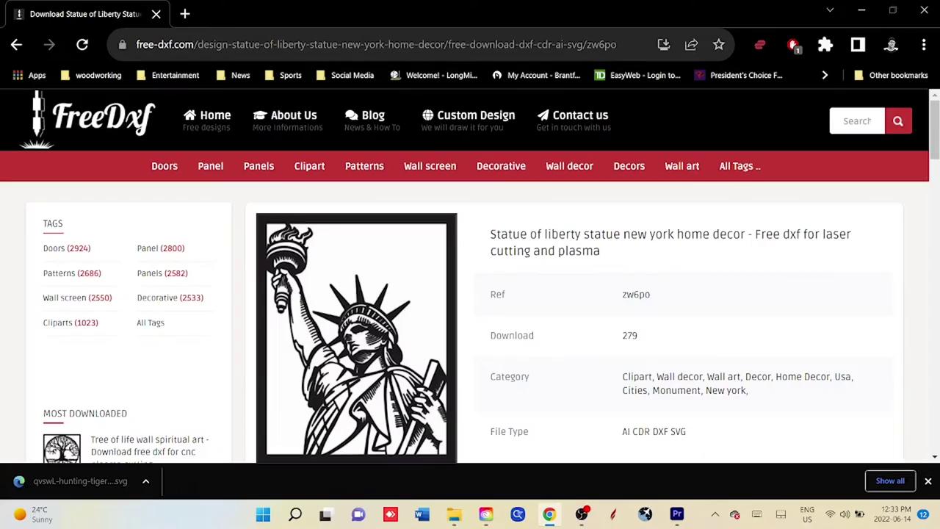
scroll(470, 277, "down", 8)
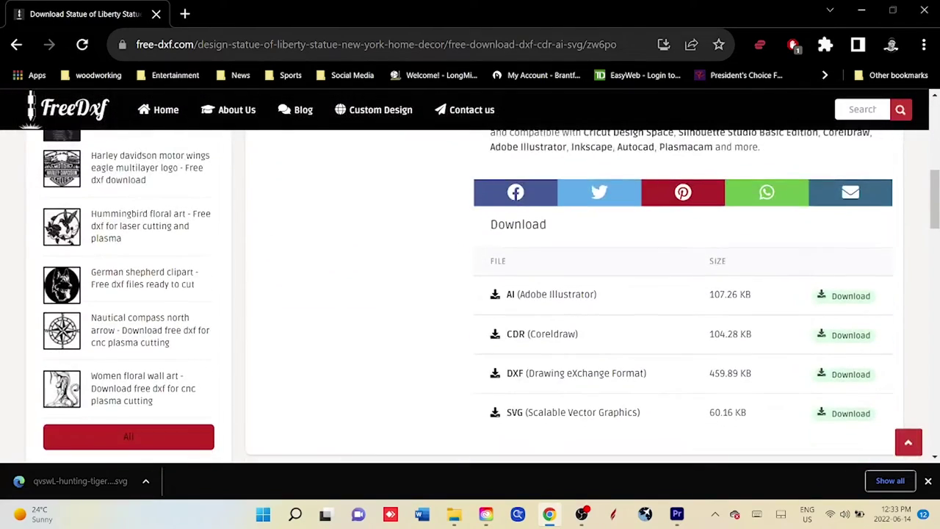
scroll(470, 277, "down", 2)
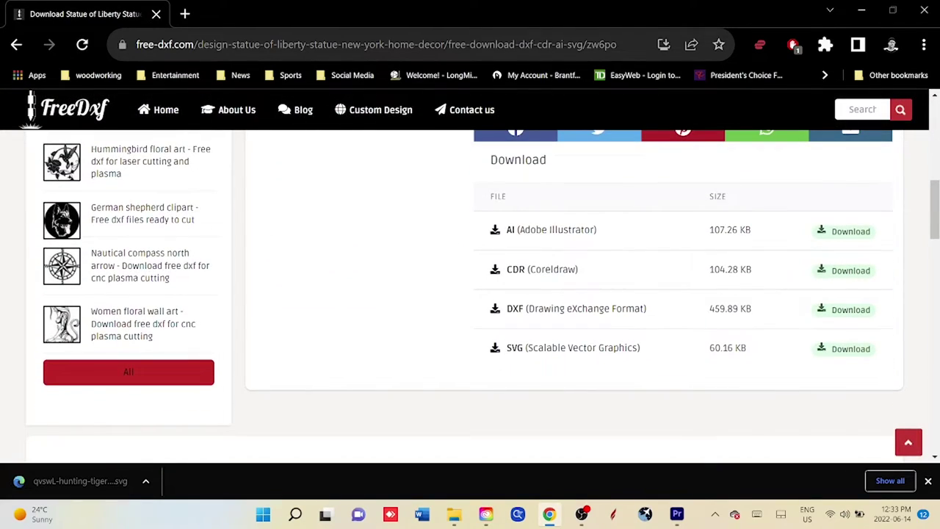
left_click(845, 349)
scroll(470, 277, "down", 3)
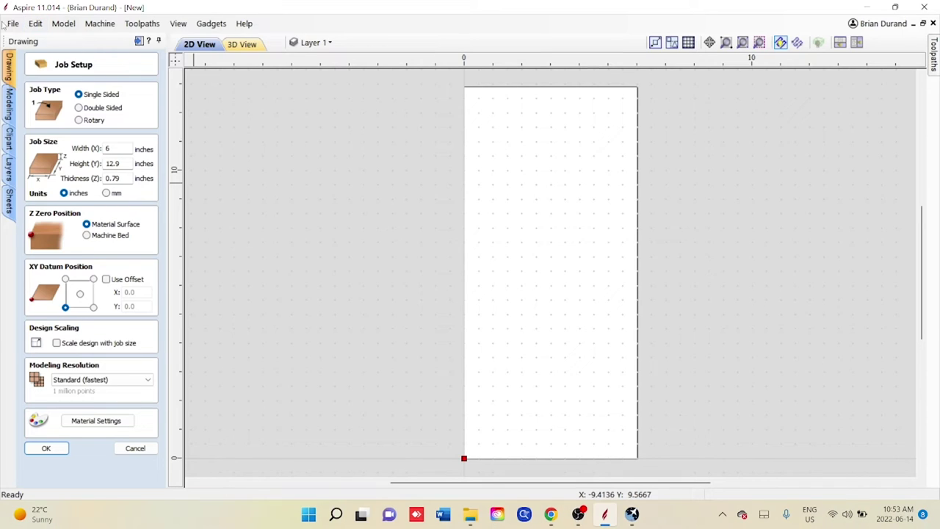
- Switch to Aspire and set up a single-sided job 12.9 inches wide and 6 inches high
left_click(12, 23)
left_click(363, 192)
left_click(118, 149)
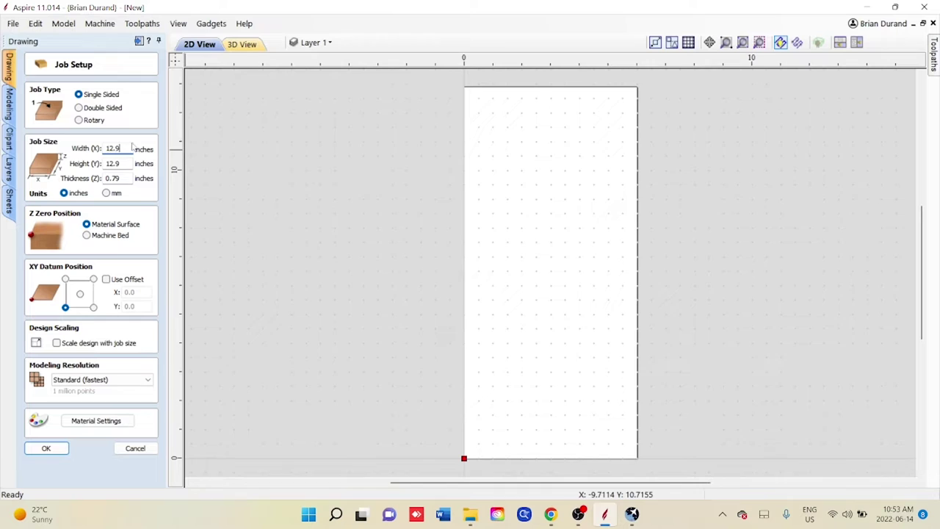
key("Tab")
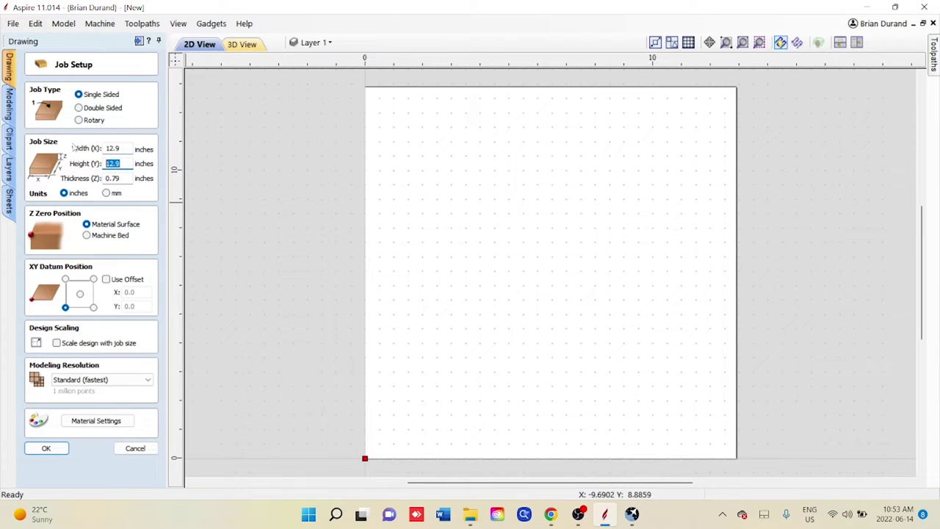
type("6")
key("Return")
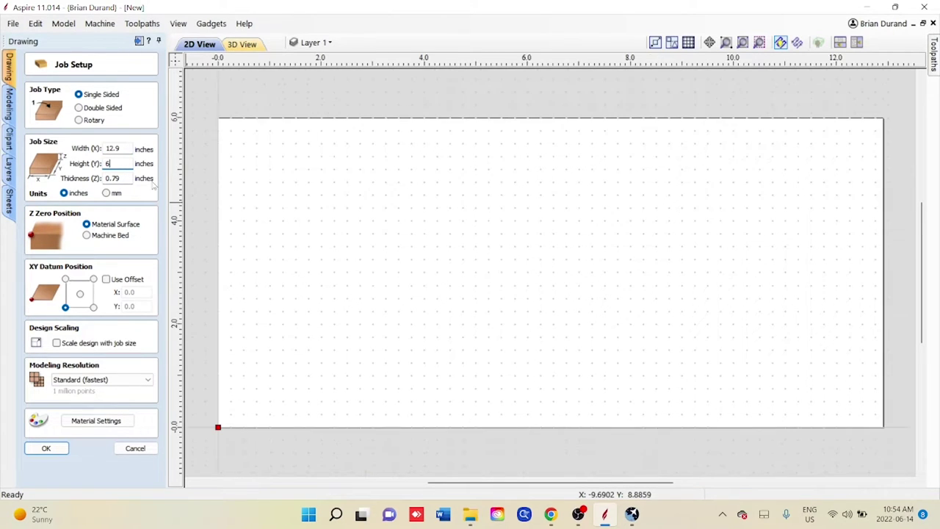
left_click(125, 179)
left_click(47, 449)
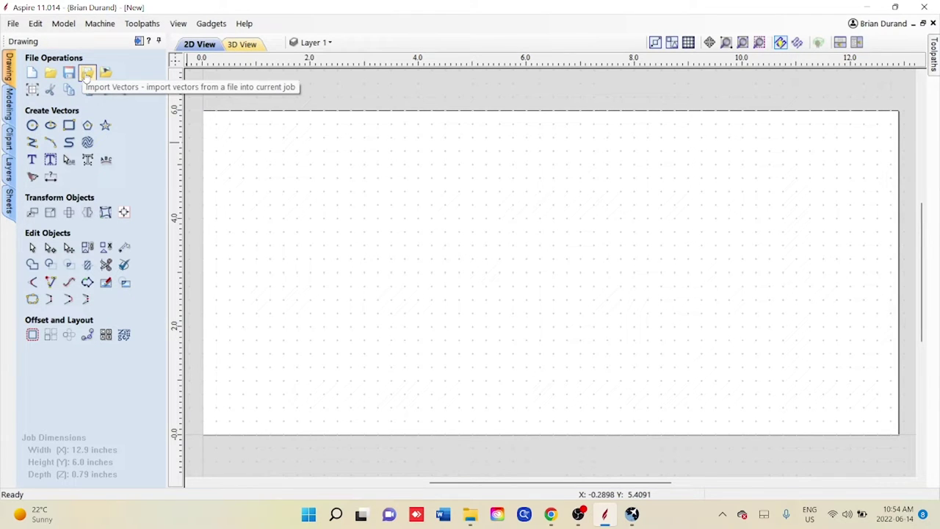
- Import the zw6po Statue of Liberty vector file from the Downloads folder into the job
left_click(87, 73)
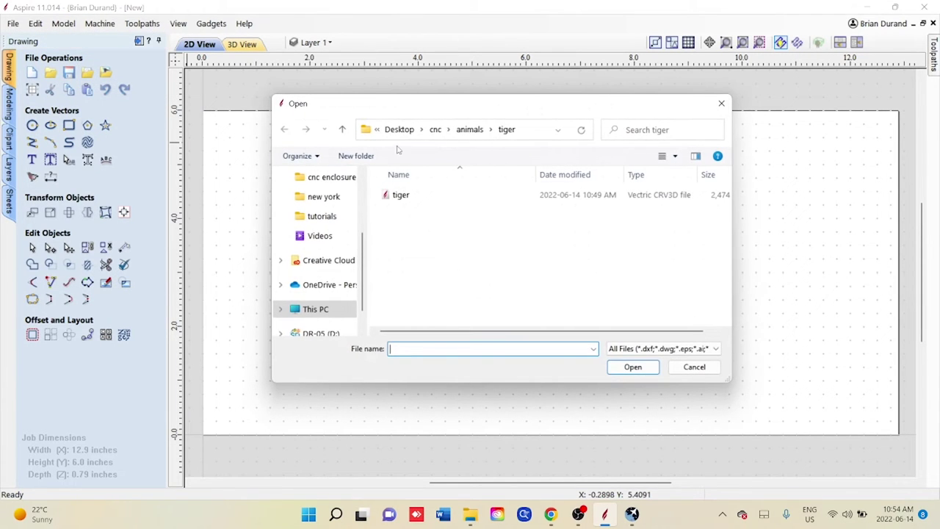
left_click(398, 130)
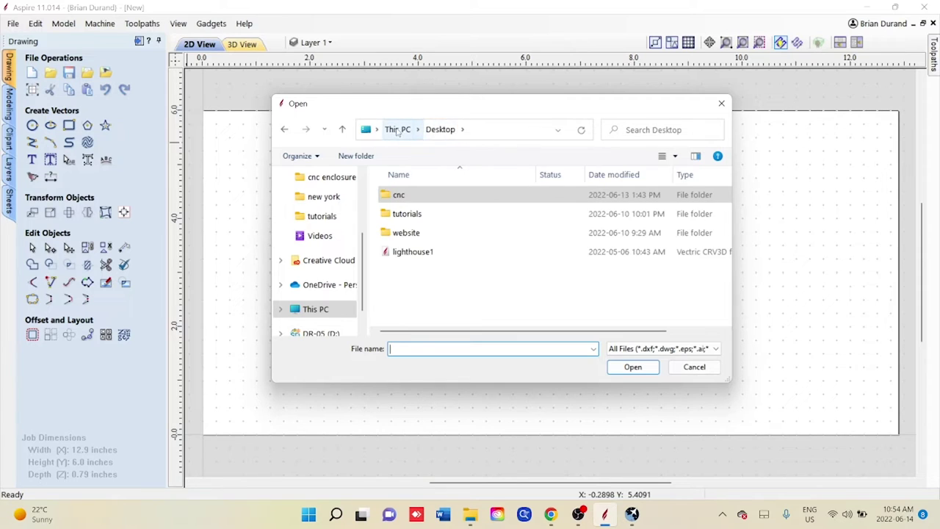
left_click(397, 130)
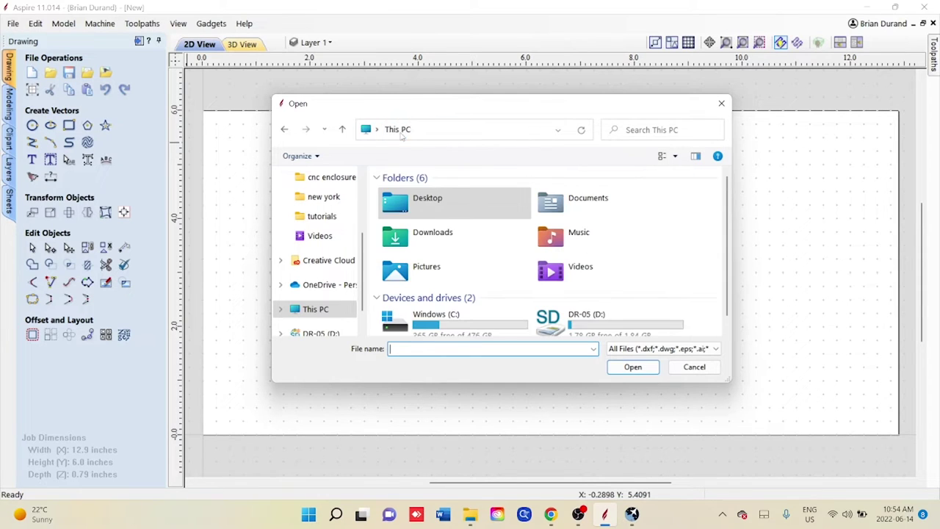
double_click(424, 236)
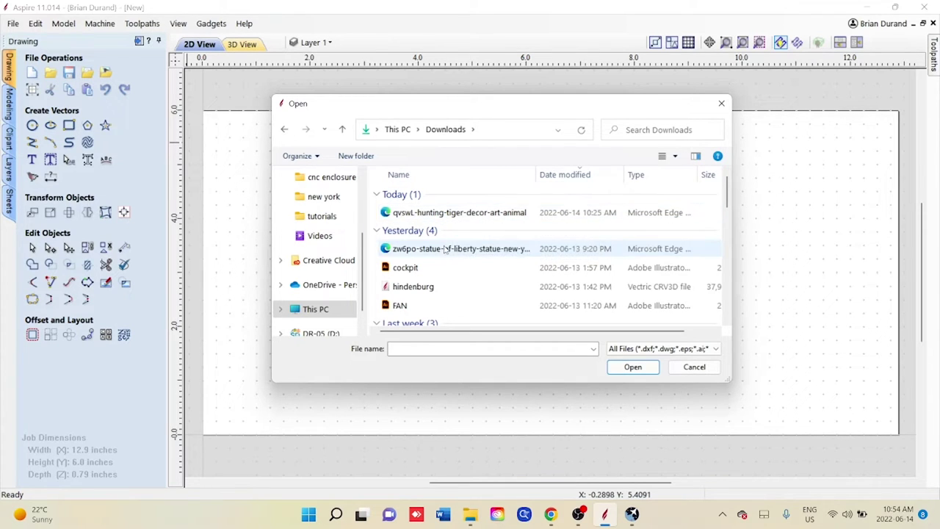
double_click(438, 252)
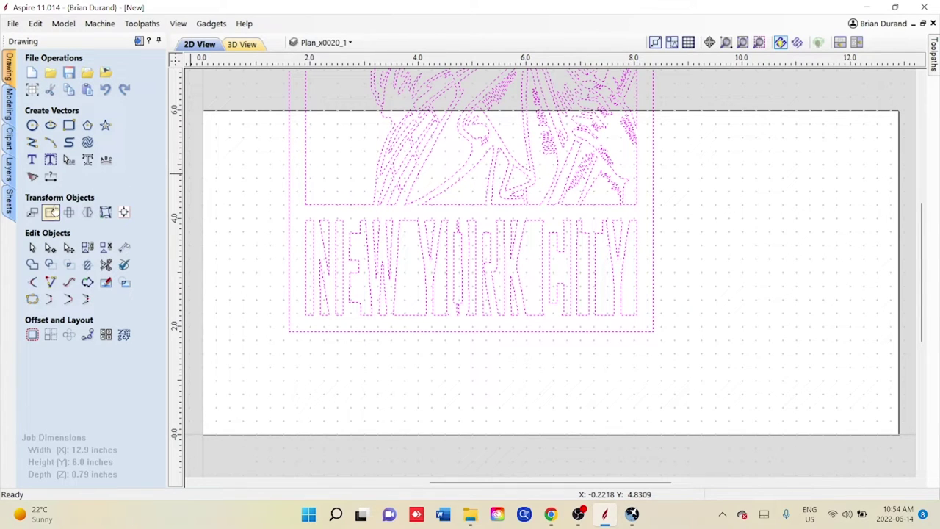
- Scale the imported Statue of Liberty vectors down proportionally to about 3.21 by 5.01 inches
left_click(50, 212)
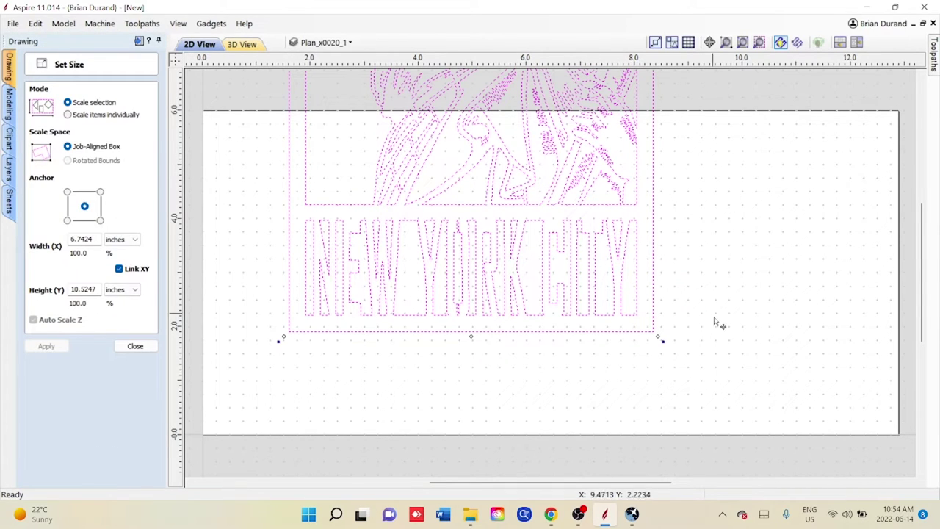
scroll(639, 96, "down", 5)
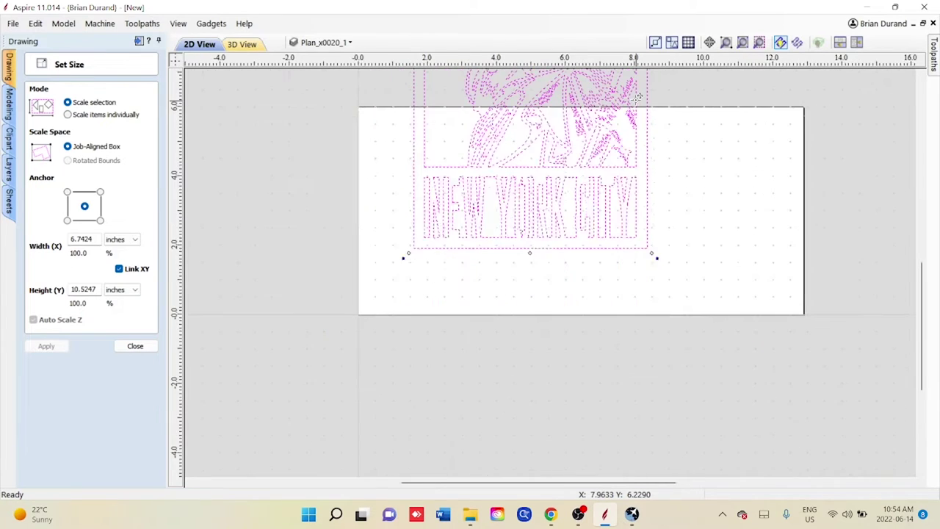
scroll(599, 102, "down", 2)
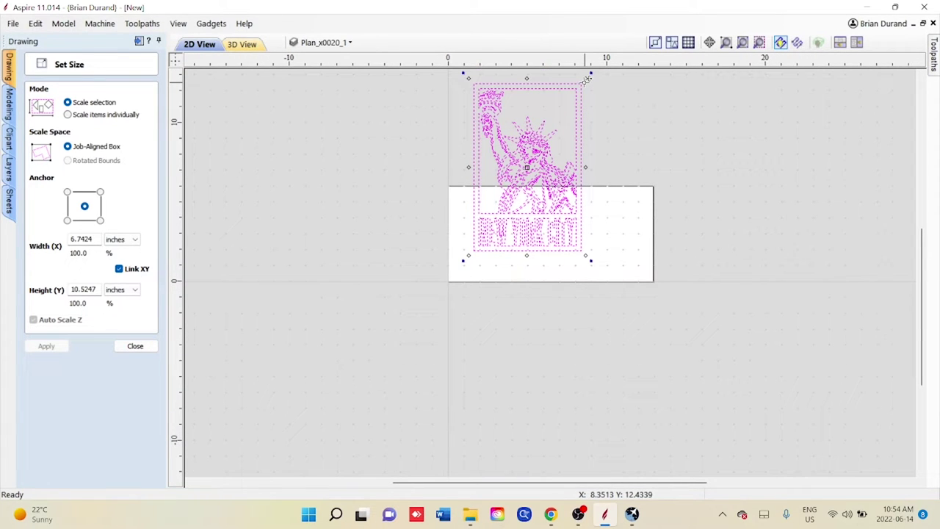
left_click_drag(585, 79, 547, 121)
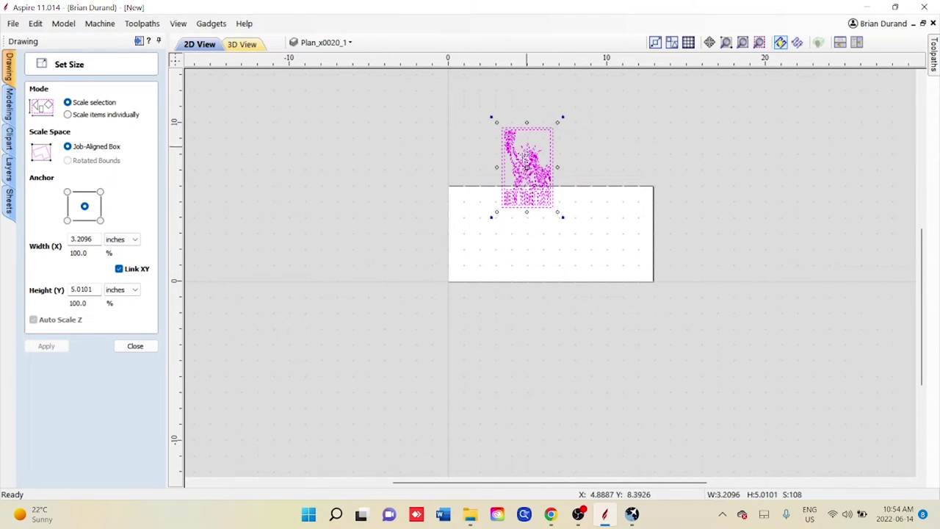
- Move the scaled artwork onto the material near its left edge, nudge it into place and finish the sizing
left_click_drag(526, 169, 497, 230)
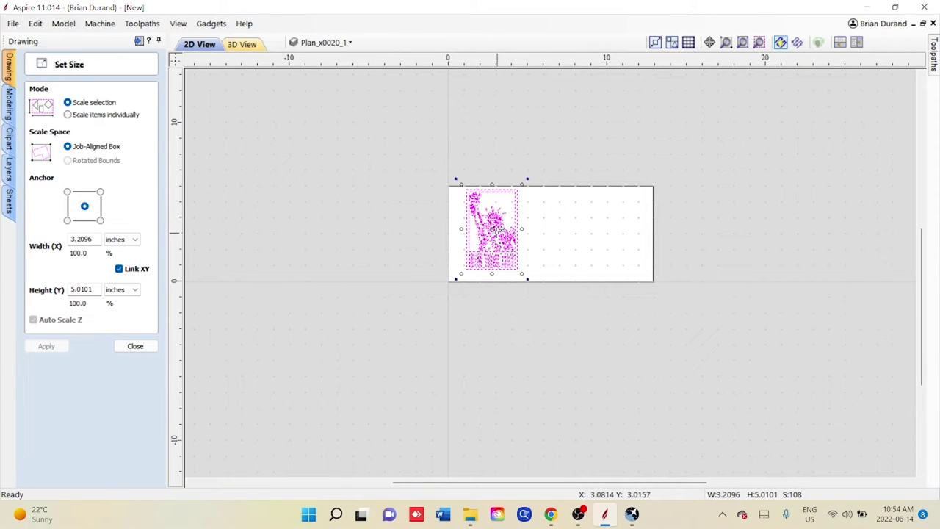
key("Left")
key("Down")
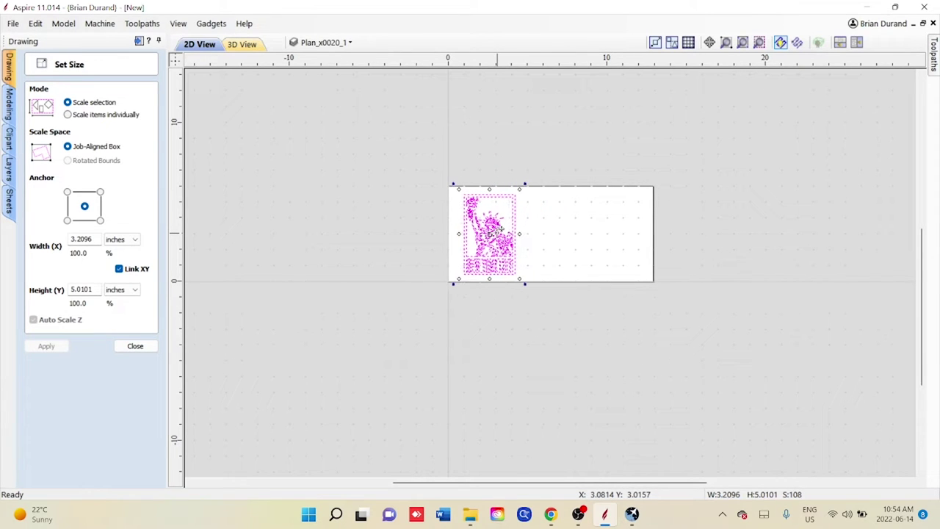
key("Left")
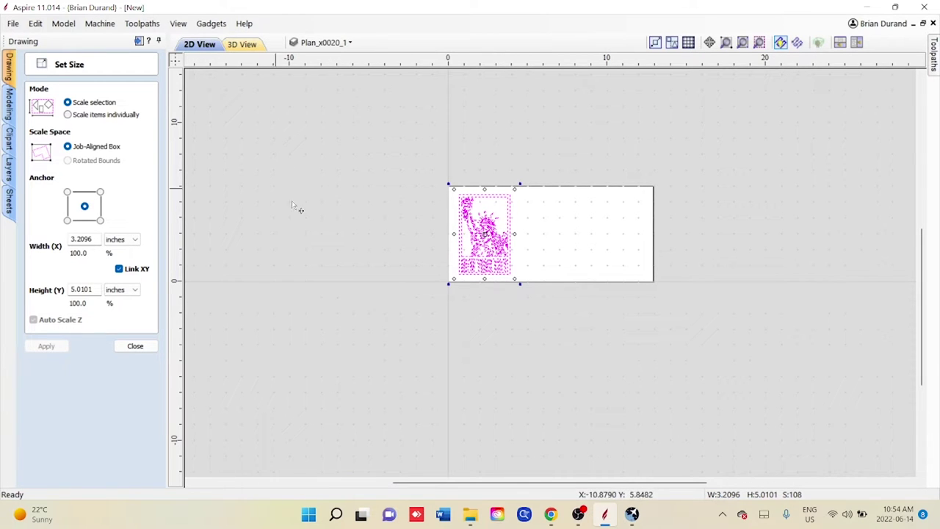
left_click(135, 346)
- Start a V-Carve toolpath for the artwork with flat depth disabled and the W06006 4-flute 60-degree V-bit as tool
scroll(512, 252, "up", 1)
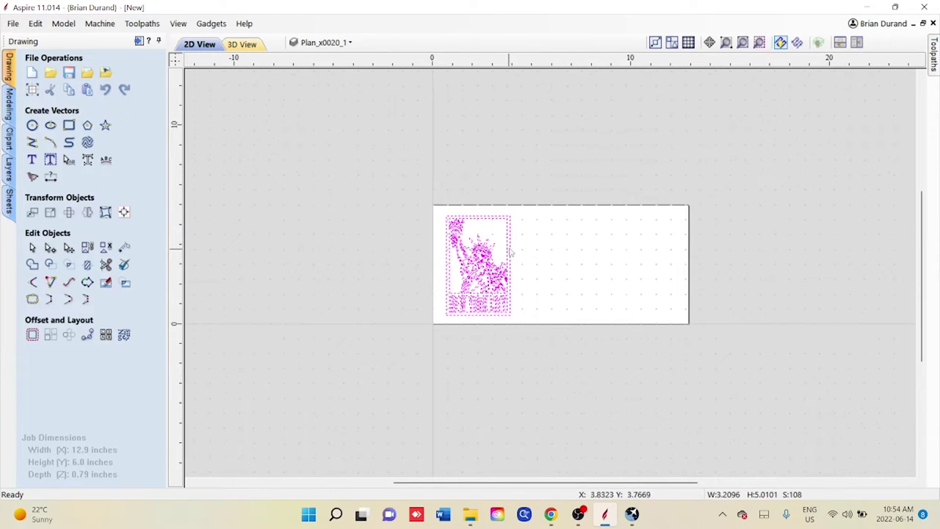
scroll(512, 252, "up", 5)
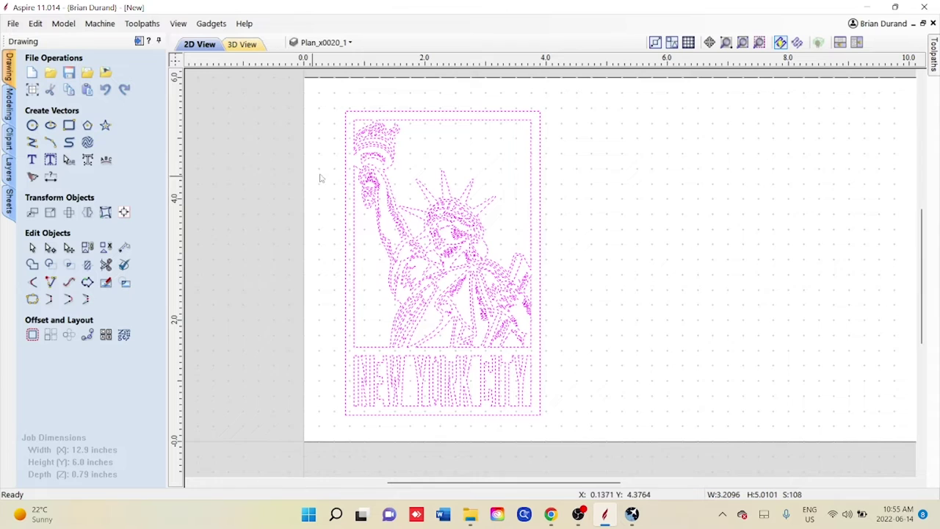
left_click(138, 41)
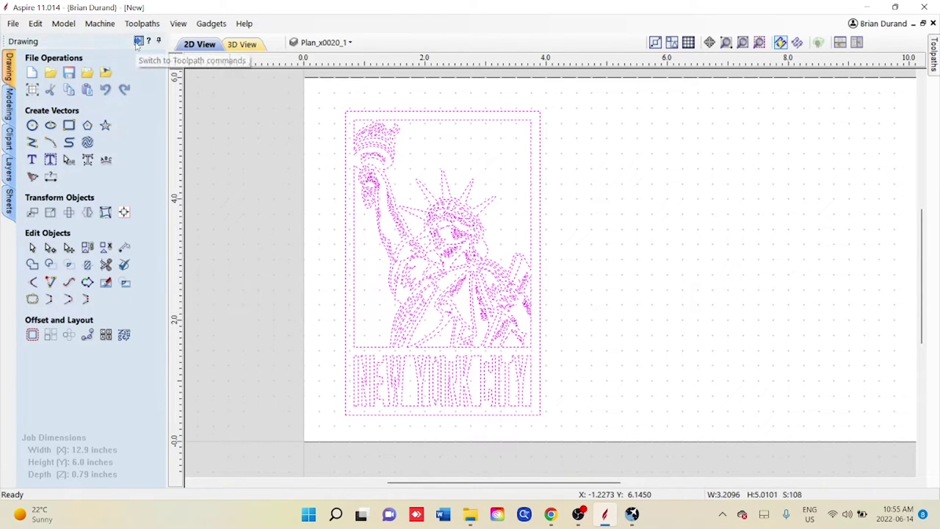
left_click(808, 146)
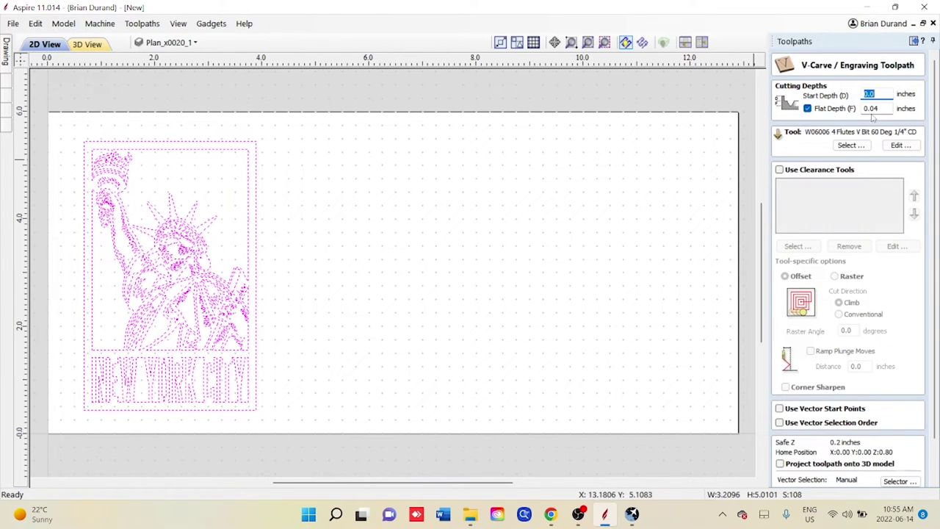
left_click(814, 108)
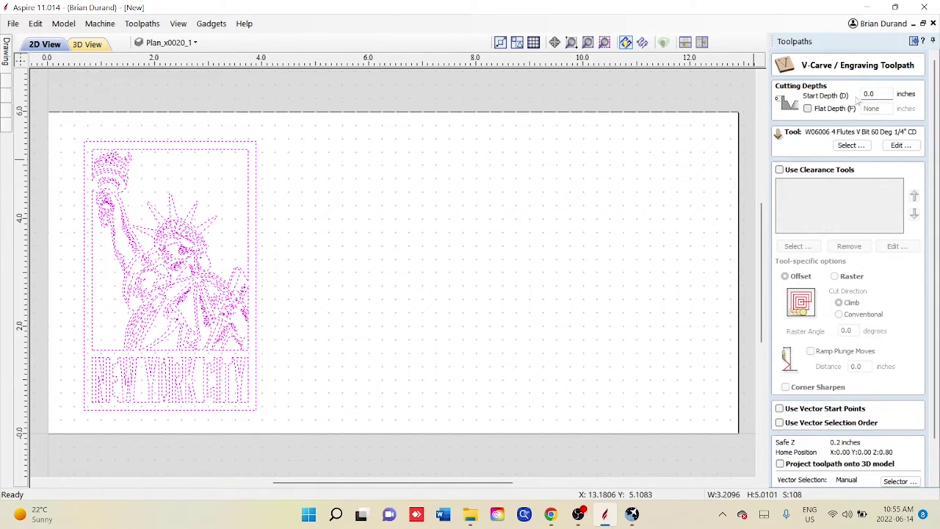
left_click(846, 147)
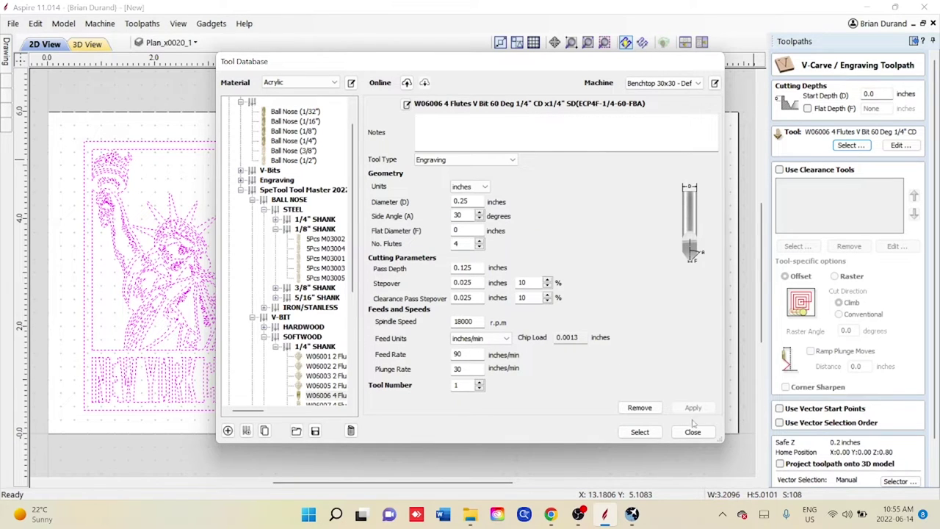
left_click(640, 432)
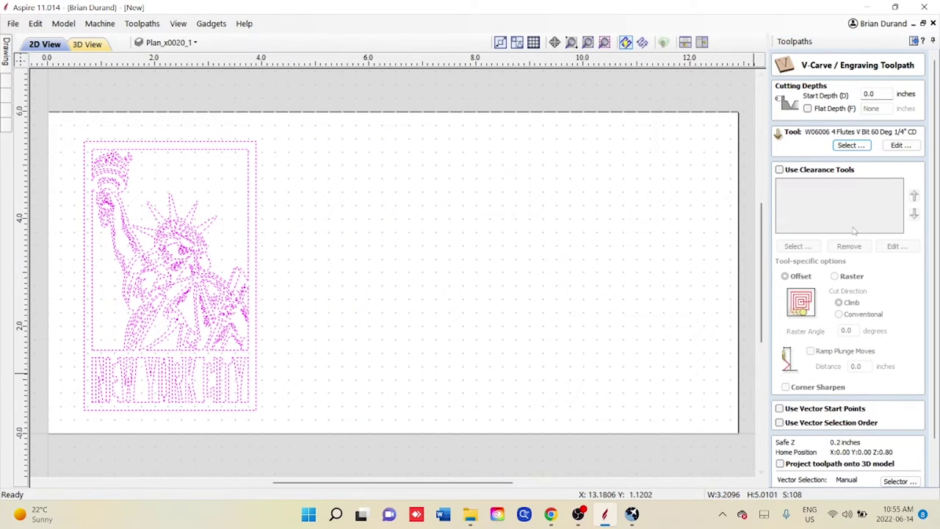
- Try to calculate the V-Carve 1 toolpath and open the Vector Validator to check the selected vectors
scroll(855, 231, "down", 2)
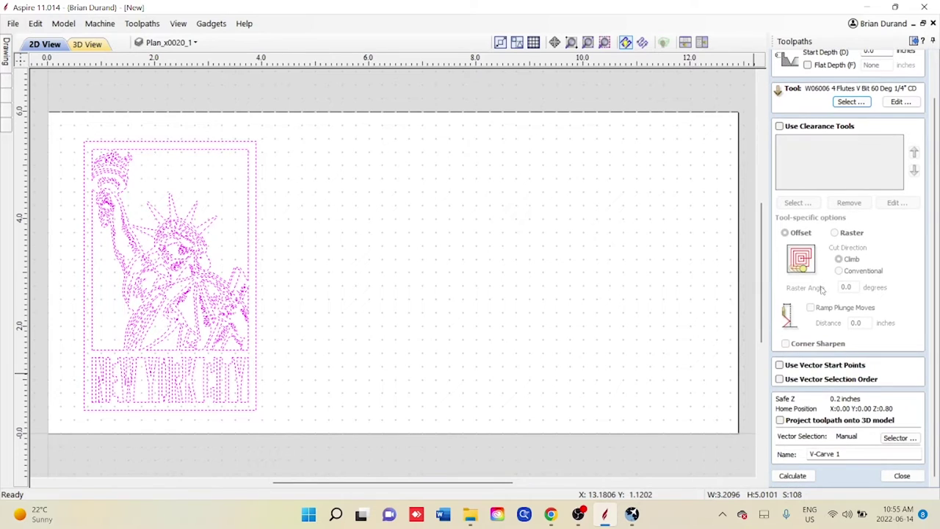
left_click(793, 475)
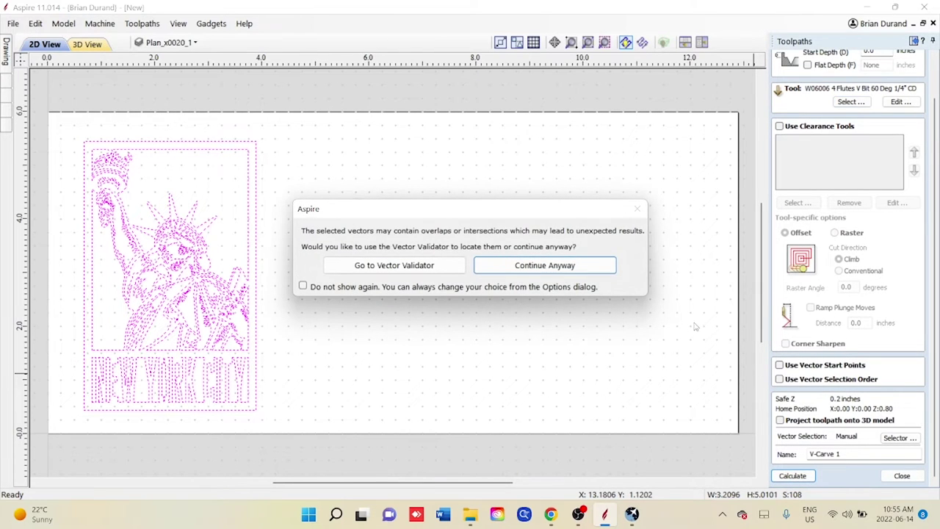
left_click(395, 265)
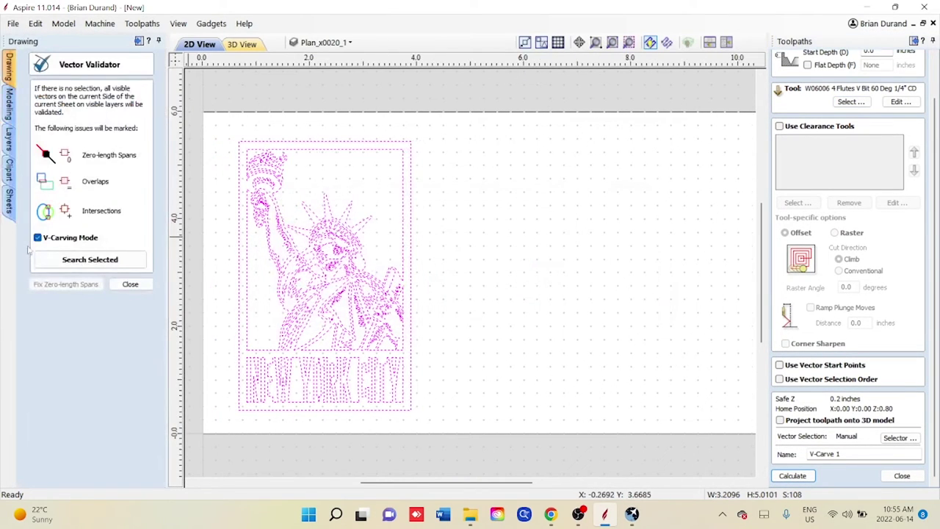
- Validate the selected vectors in V-Carving mode, and calculate the V-Carve 1 toolpath, accepting that unsuitable open vectors are ignored
left_click(72, 263)
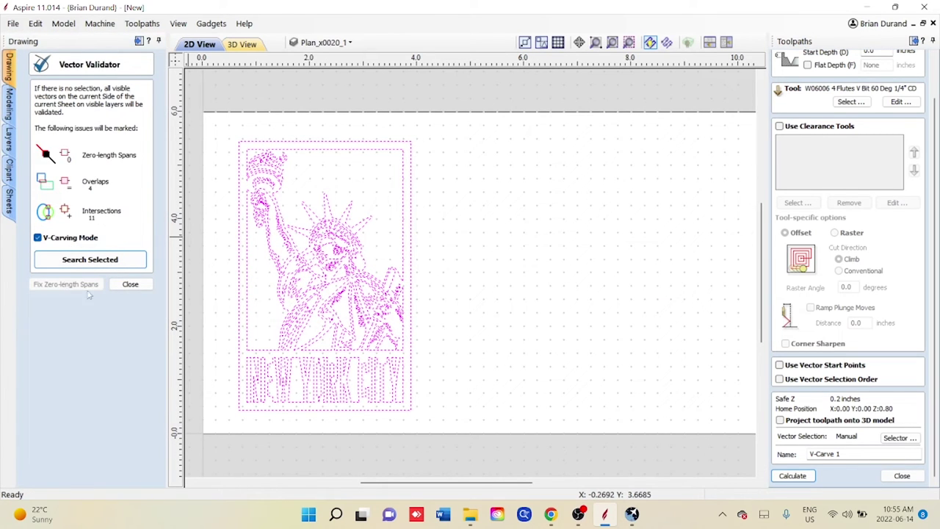
left_click(130, 284)
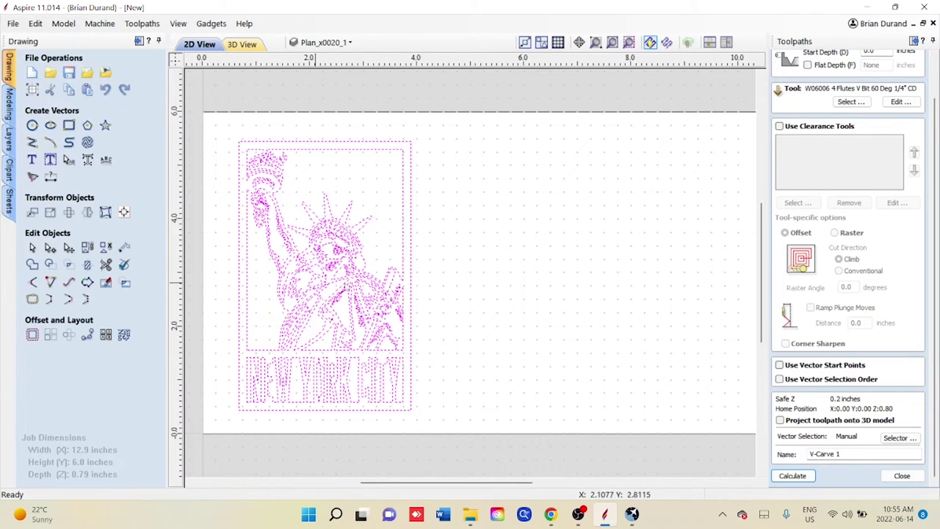
left_click(793, 475)
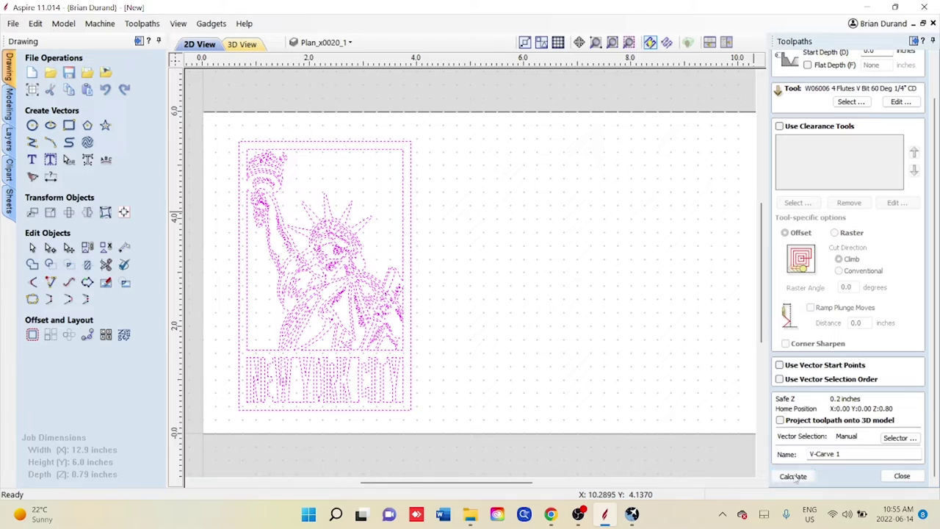
left_click(494, 271)
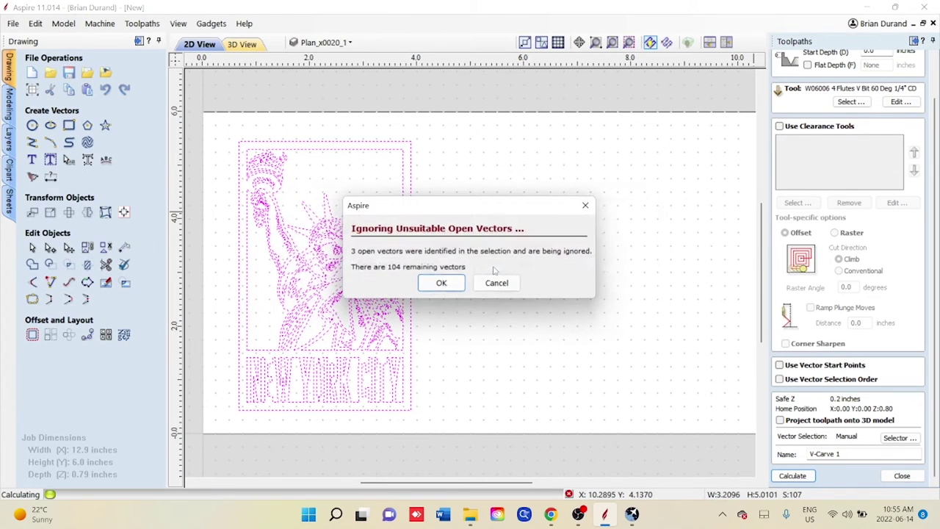
left_click(441, 282)
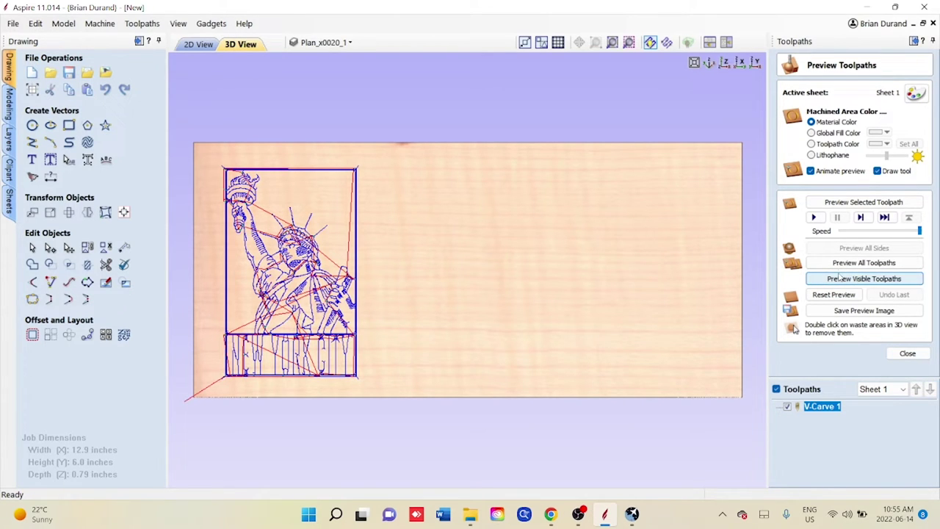
- Preview all toolpaths on the material, inspect the carving from an angle and from above, and check the estimated machining time
left_click(840, 263)
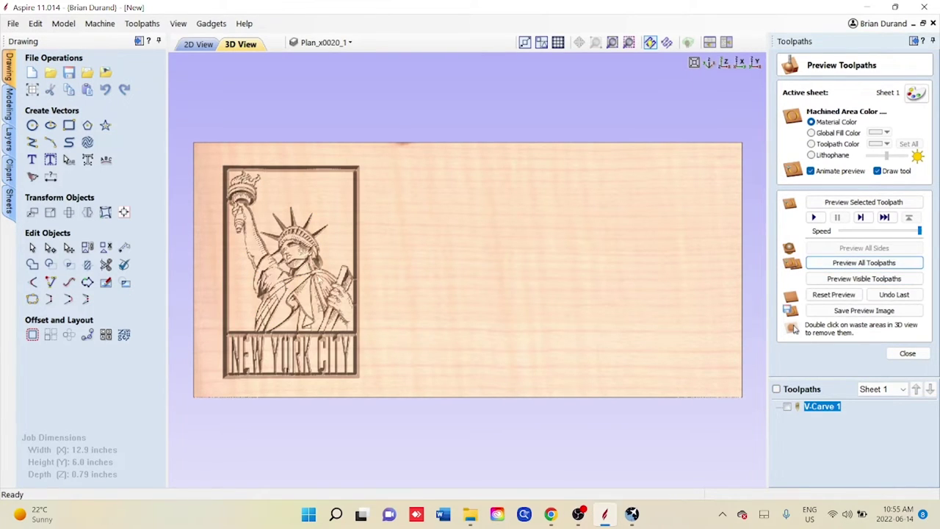
left_click_drag(309, 250, 432, 222)
scroll(378, 300, "up", 3)
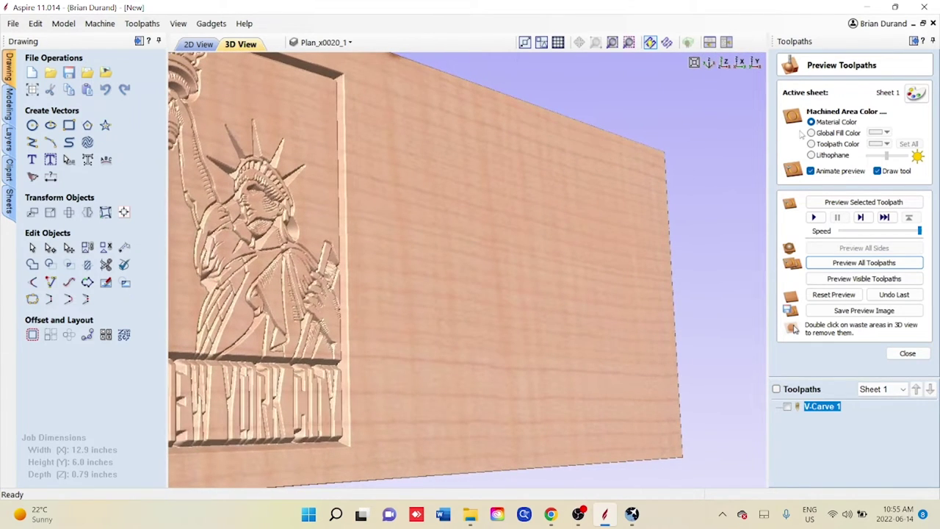
left_click(725, 64)
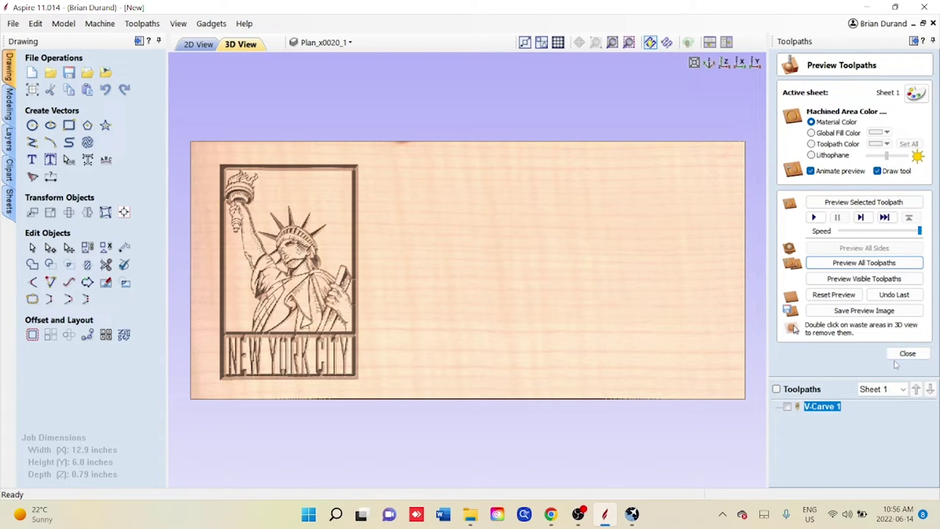
left_click(899, 355)
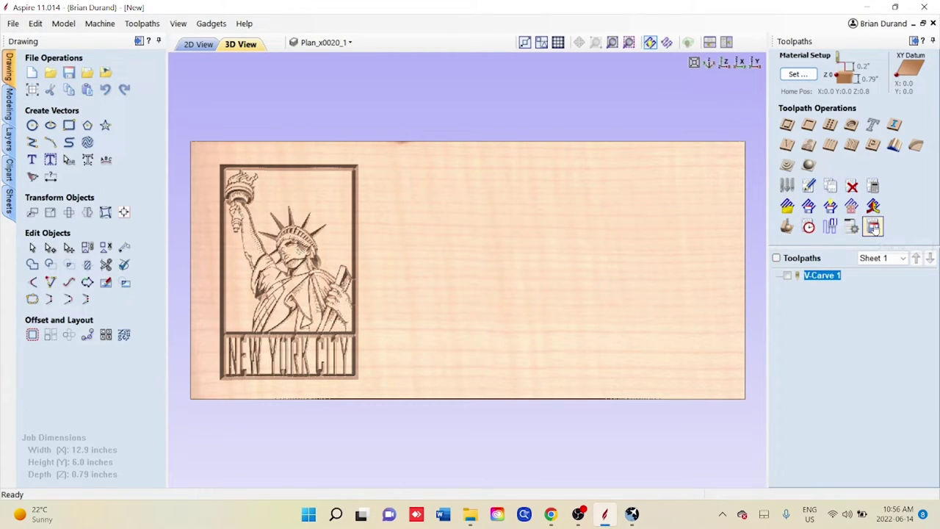
left_click(809, 227)
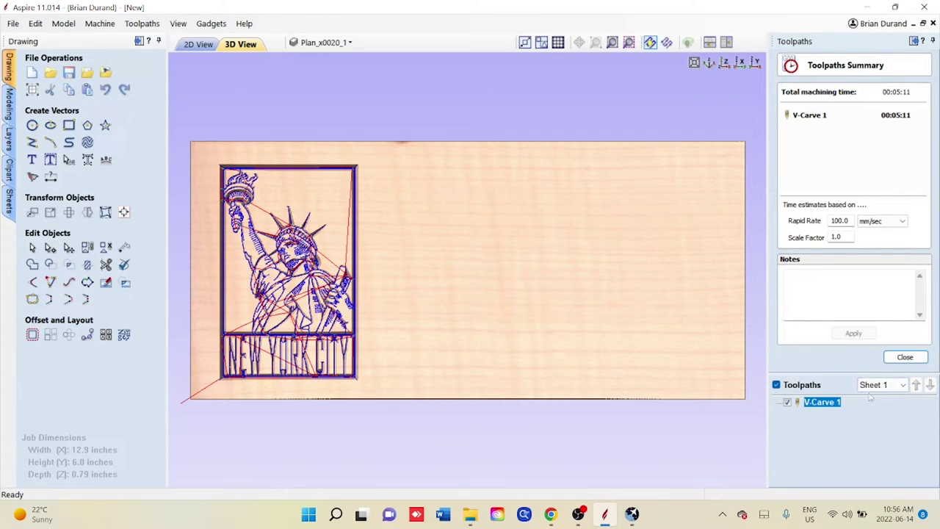
left_click(902, 358)
left_click(874, 227)
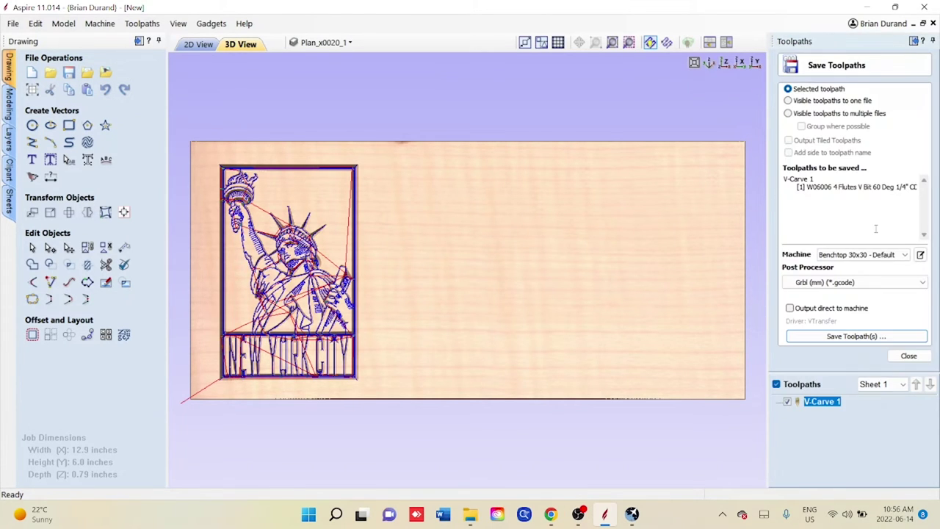
left_click(853, 339)
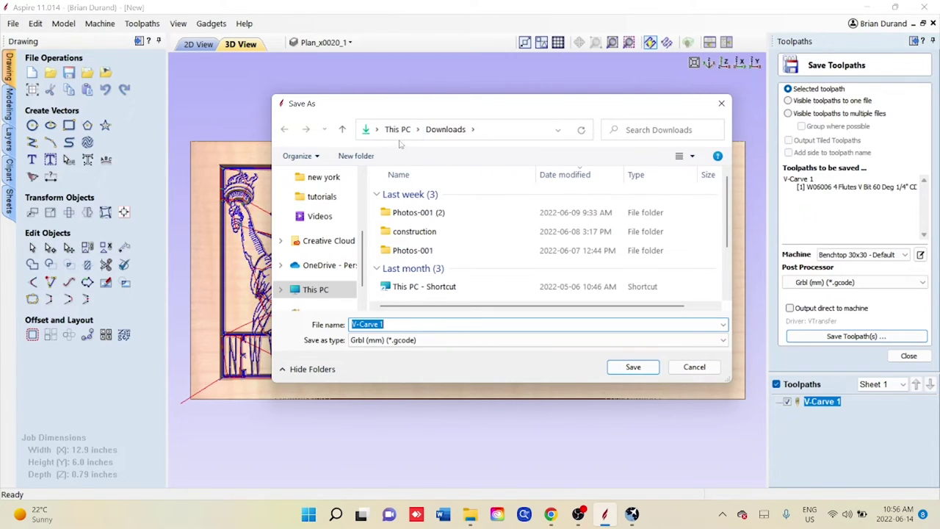
scroll(335, 184, "up", 5)
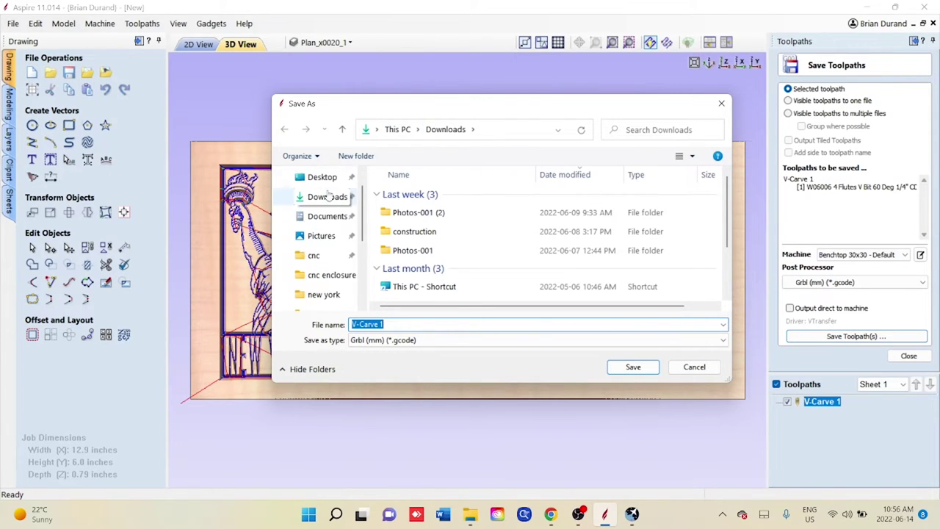
scroll(326, 202, "down", 3)
left_click(323, 255)
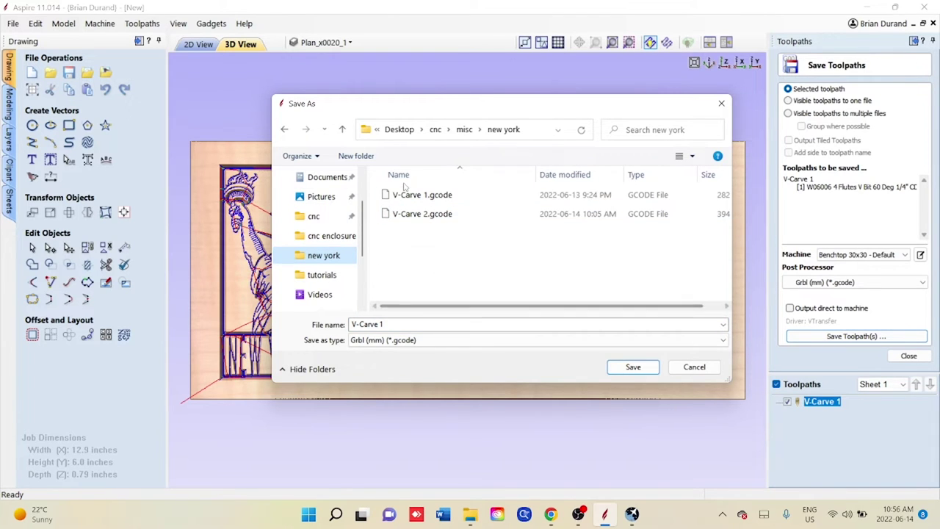
left_click(694, 367)
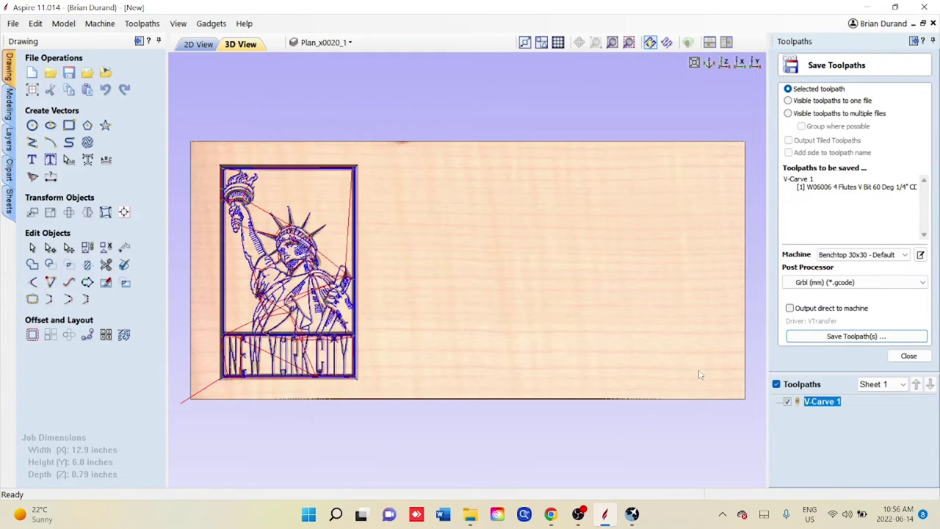
left_click(908, 357)
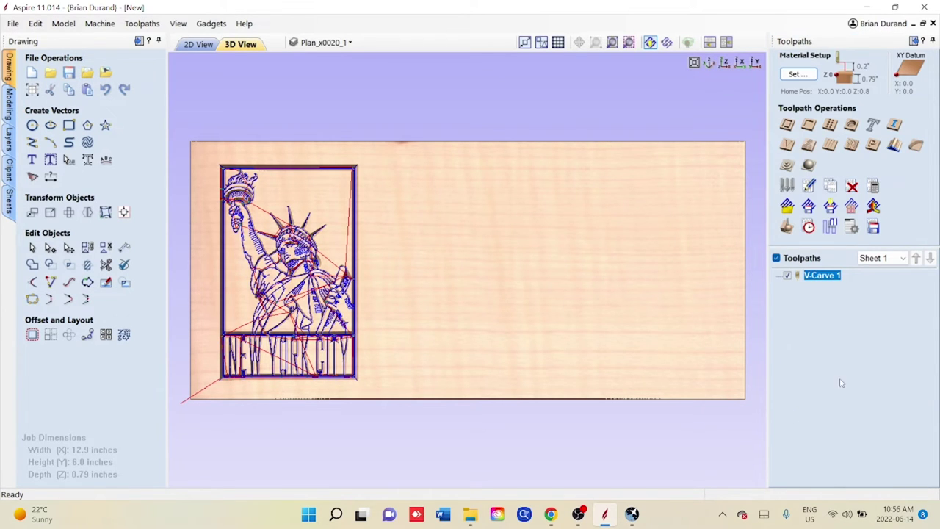
- Switch to gSender and load V-Carve 2.gcode from the cnc > misc > new york folder
left_click(618, 438)
left_click(77, 369)
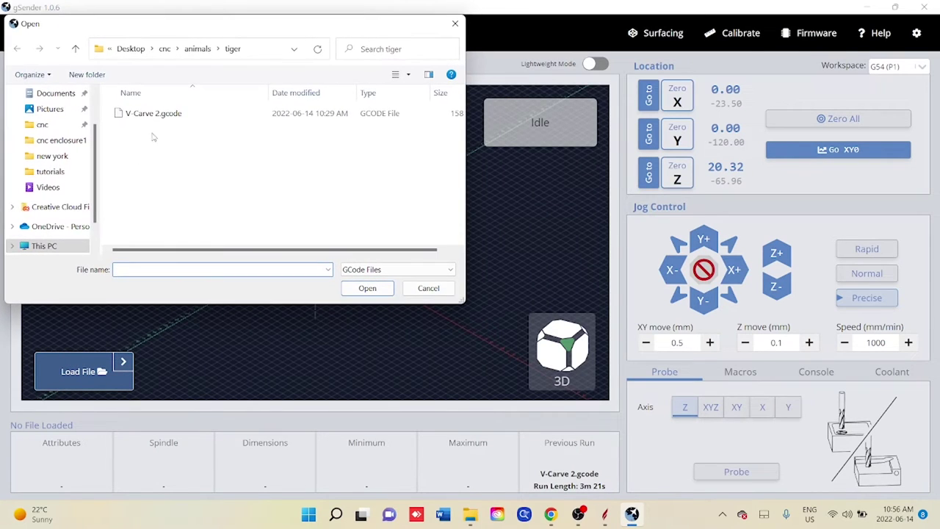
left_click(165, 48)
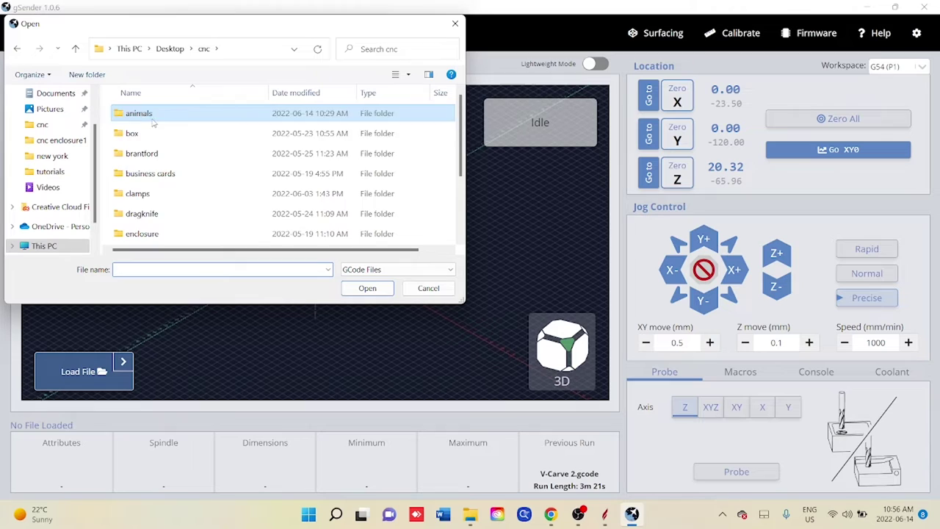
scroll(152, 123, "down", 2)
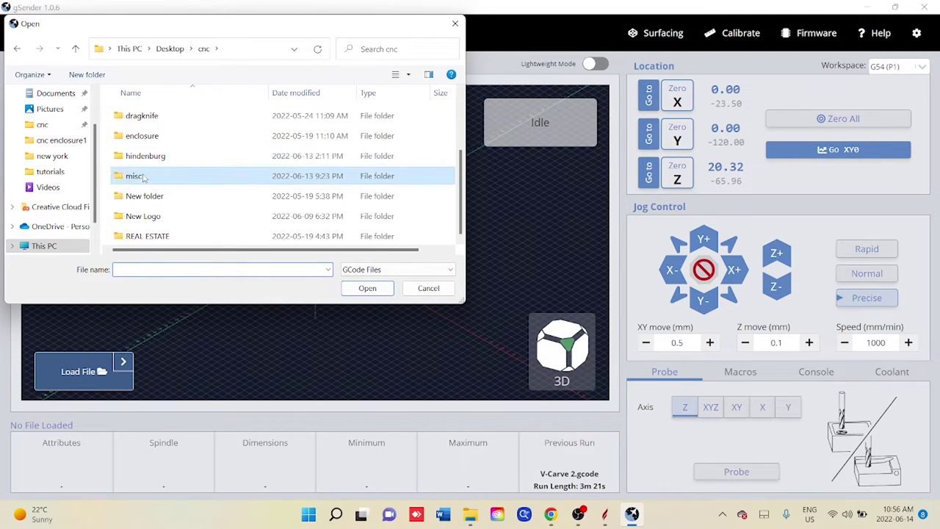
double_click(145, 177)
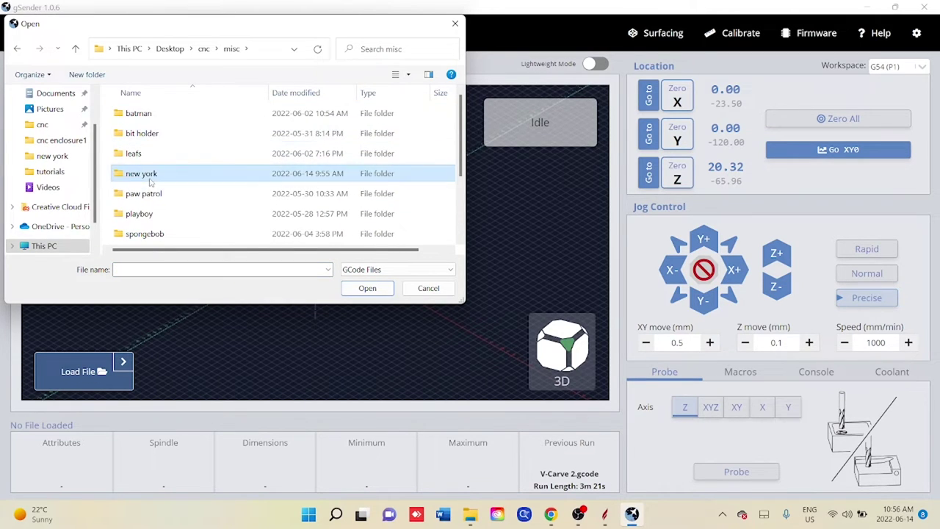
double_click(145, 176)
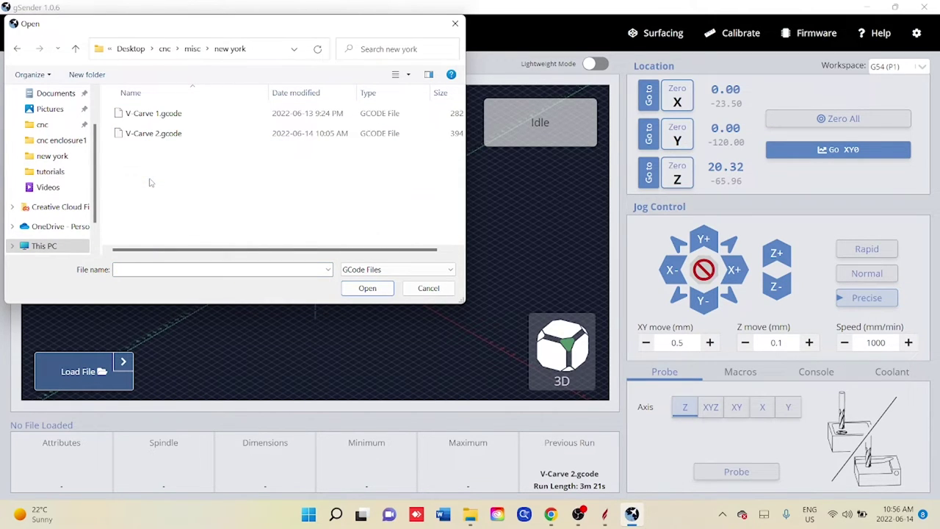
double_click(166, 134)
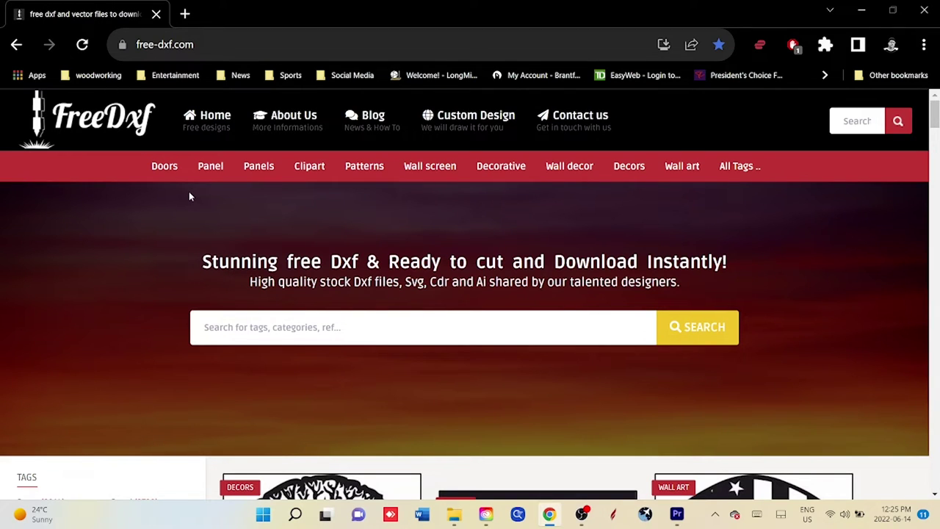
- Search the FreeDxf website in Chrome for "Tiger" designs
scroll(188, 196, "down", 1)
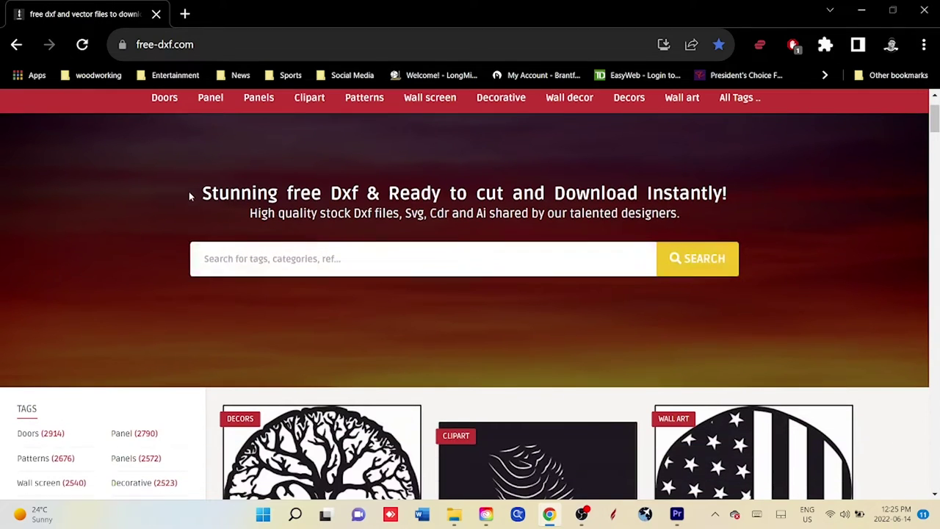
left_click(252, 258)
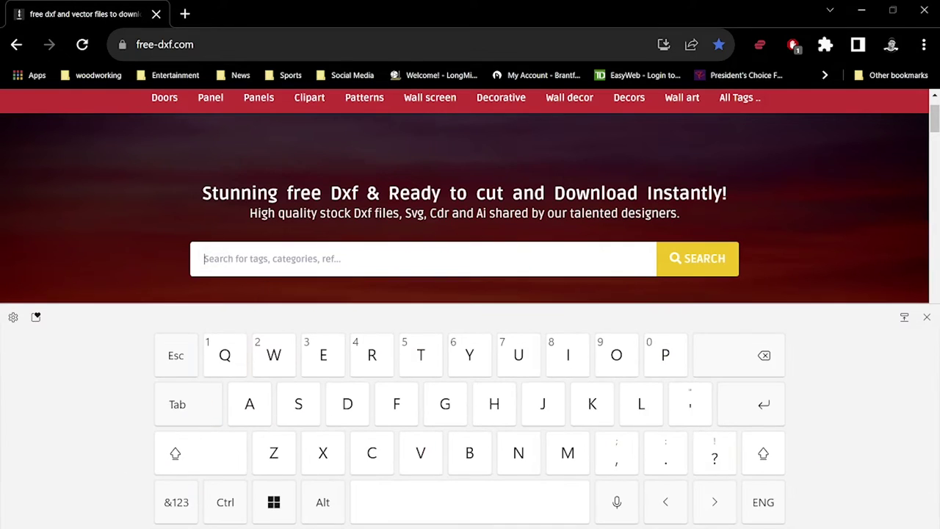
type("Tiger")
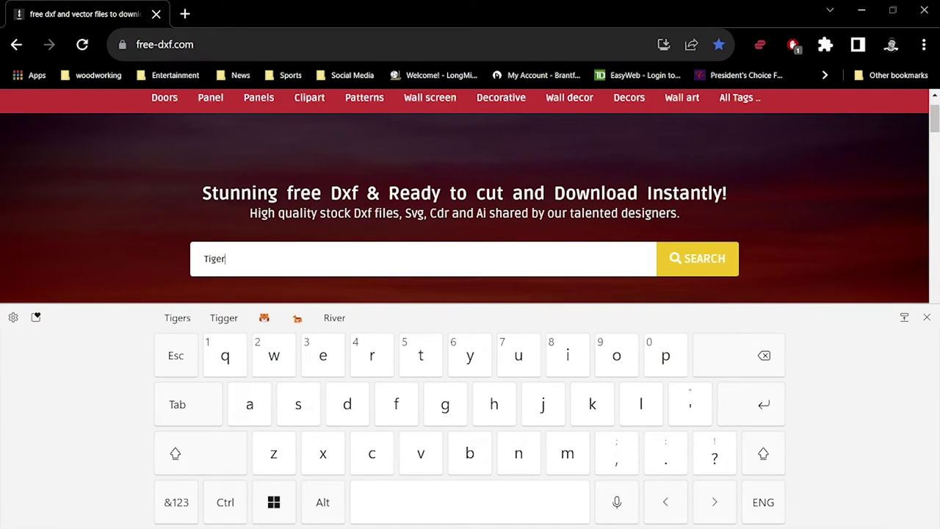
key("Return")
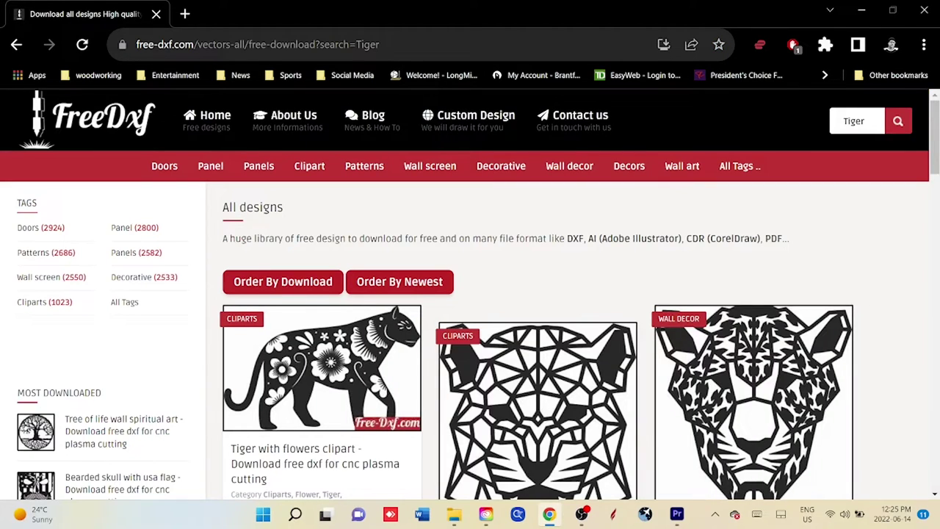
- Browse the tiger designs and open the Hunting tiger decor art animal page down to its lower section
scroll(471, 294, "down", 10)
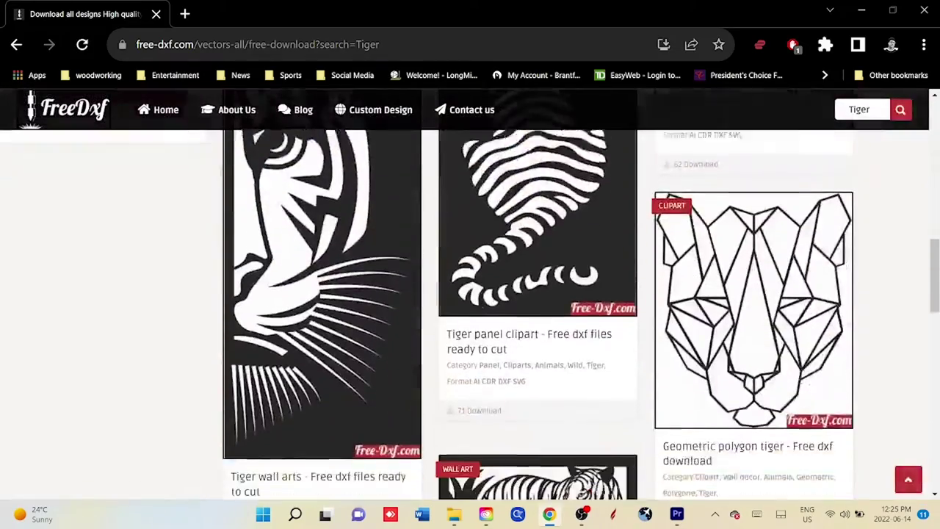
scroll(471, 316, "down", 7)
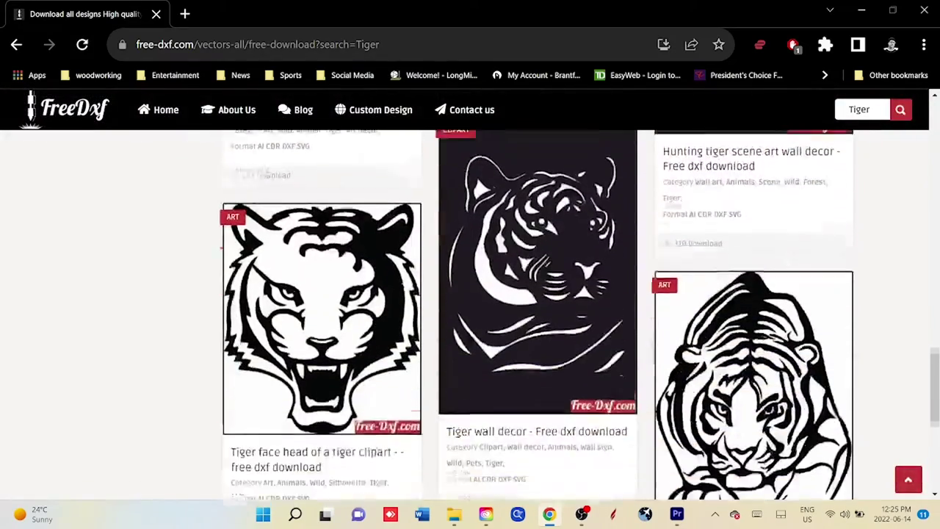
left_click(754, 346)
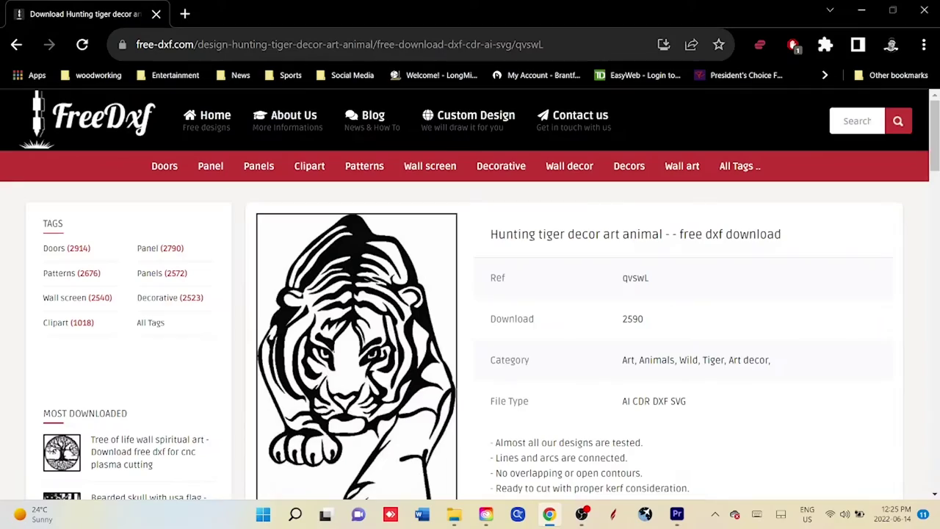
scroll(470, 294, "down", 9)
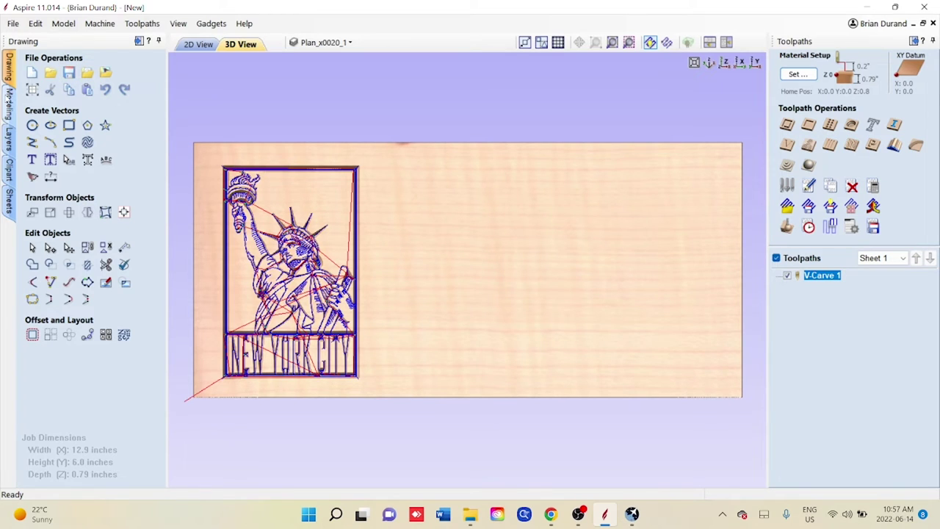
- Return to Aspire's 2D view and import the qvswL-hunting-tiger-decor-art-animal vector file from Downloads
left_click(213, 46)
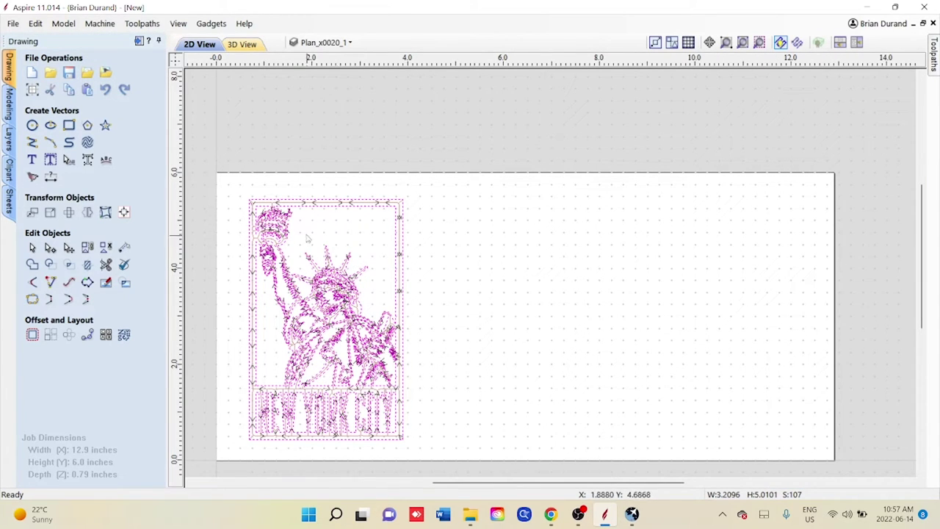
left_click(87, 72)
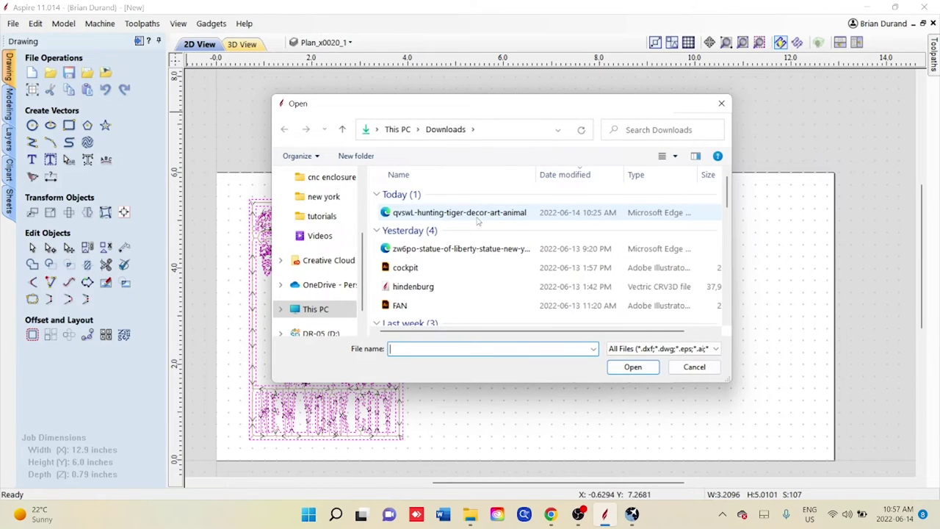
double_click(478, 220)
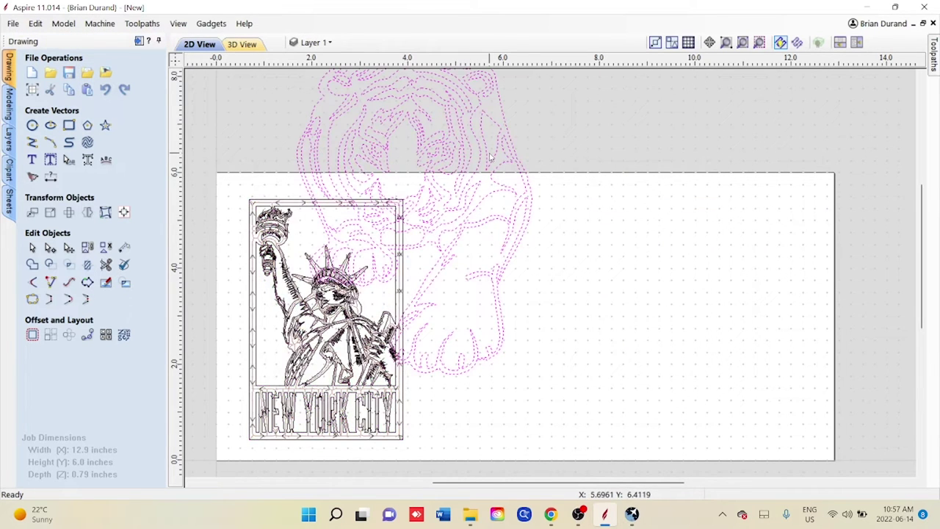
- Move the tiger vectors onto the material beside the Statue of Liberty and scale them down proportionally to about 2.65 x 4.38 inches
scroll(491, 157, "down", 6)
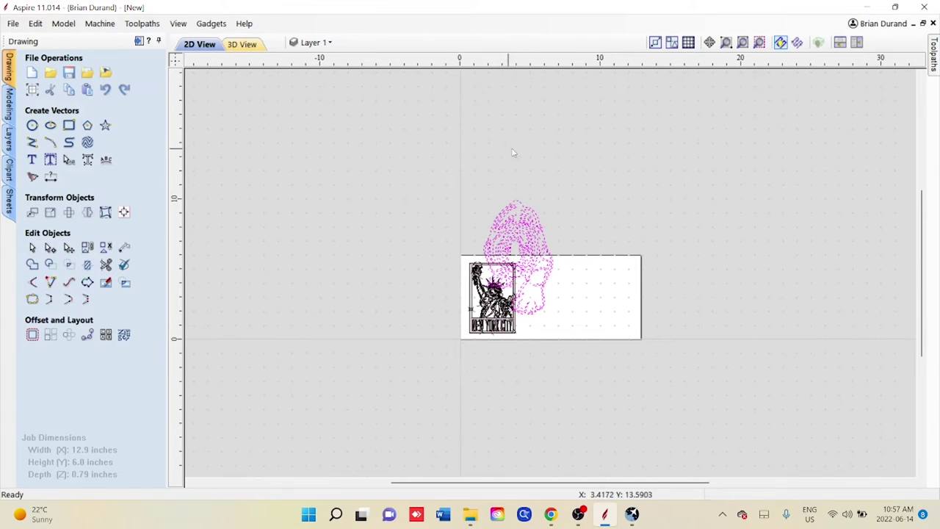
left_click(547, 218)
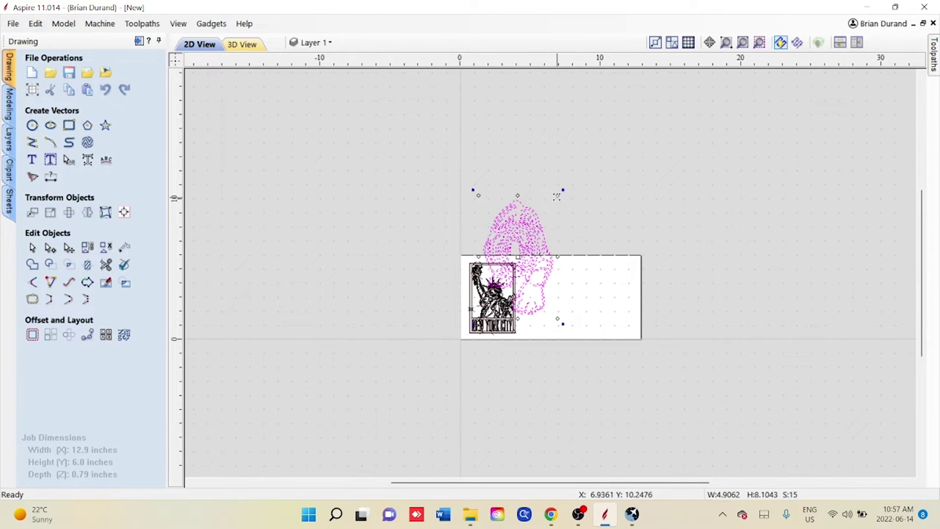
left_click_drag(557, 197, 556, 298)
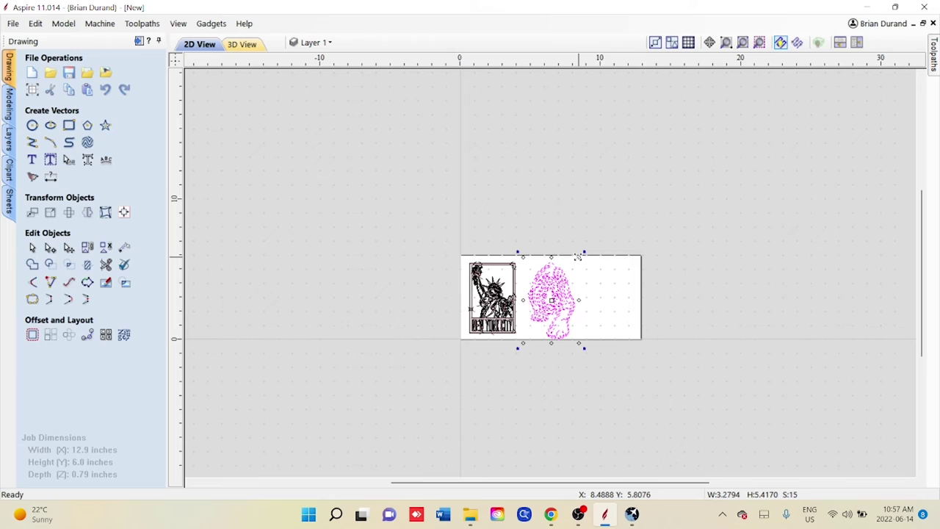
left_click_drag(578, 257, 572, 266)
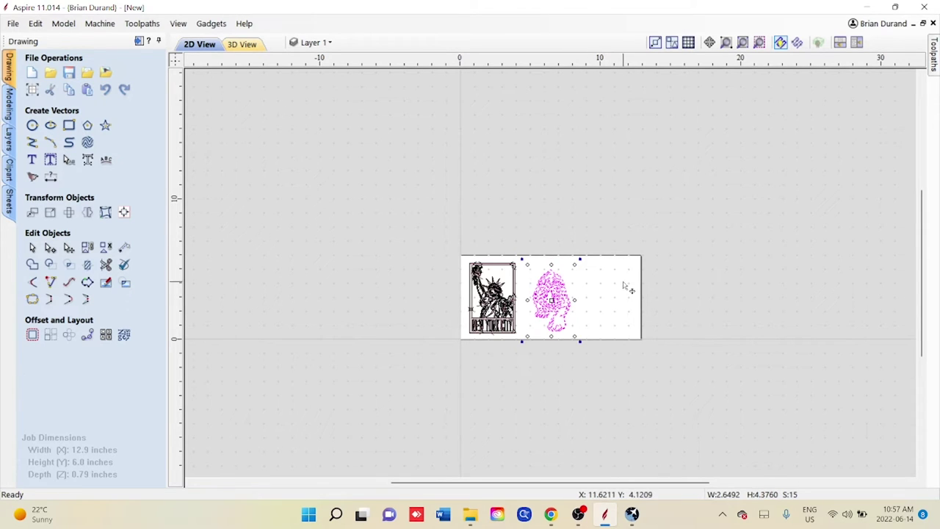
- Nudge the tiger vectors to the right, widening the gap to the Statue of Liberty artwork
key("Right")
key("Right")
key("Right")
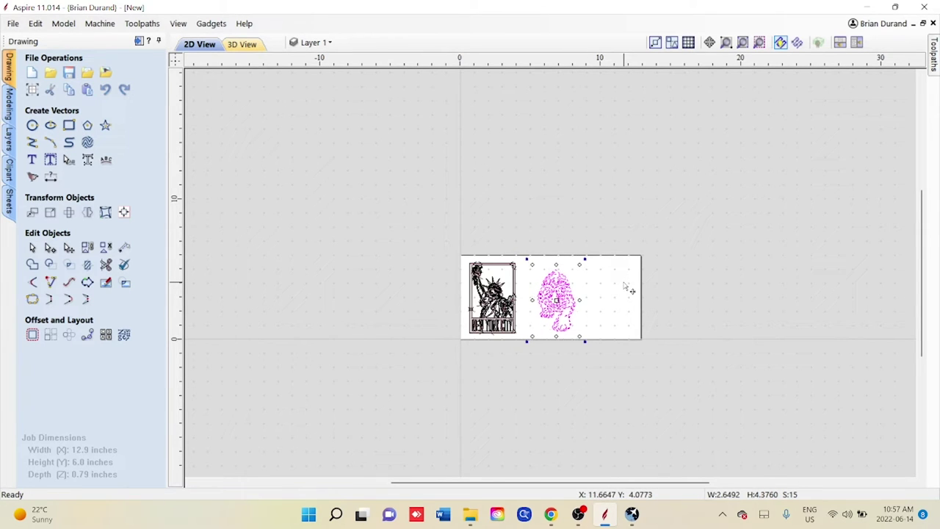
key("Right")
key("Right")
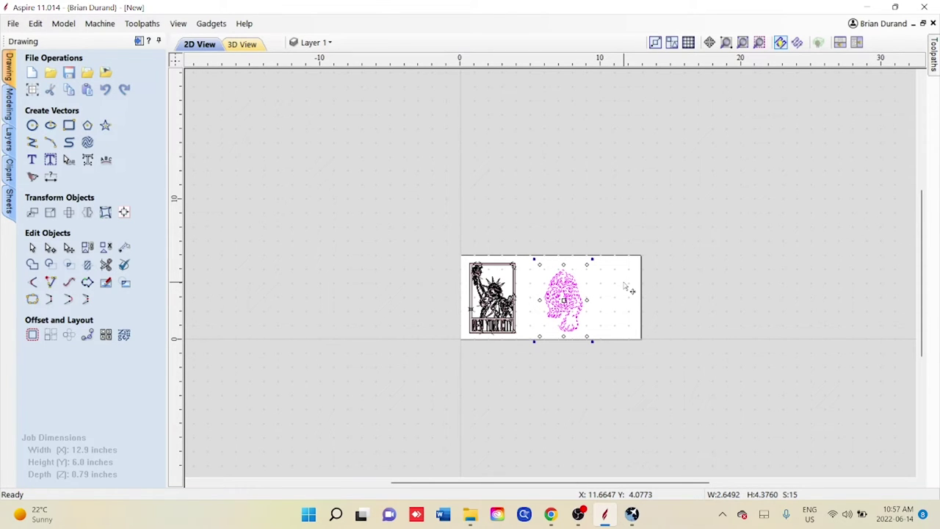
key("Right")
scroll(558, 312, "up", 2)
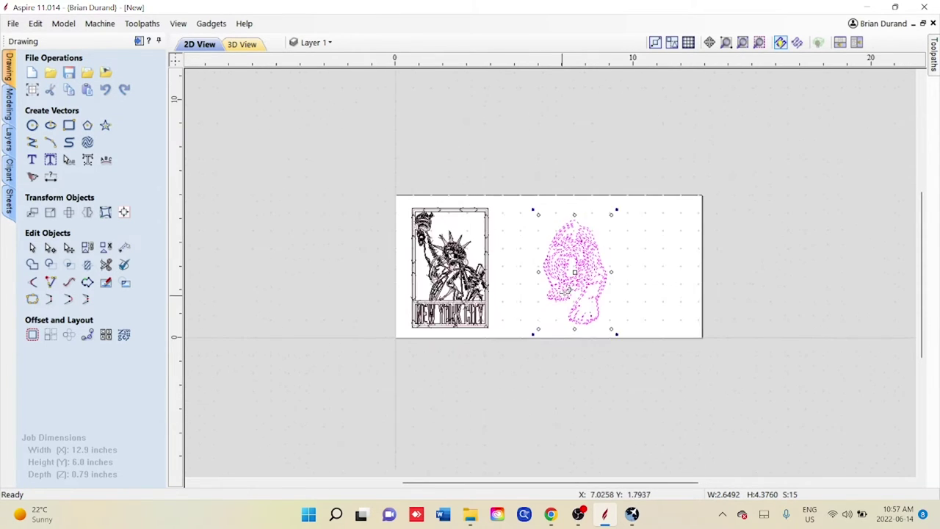
scroll(566, 291, "up", 1)
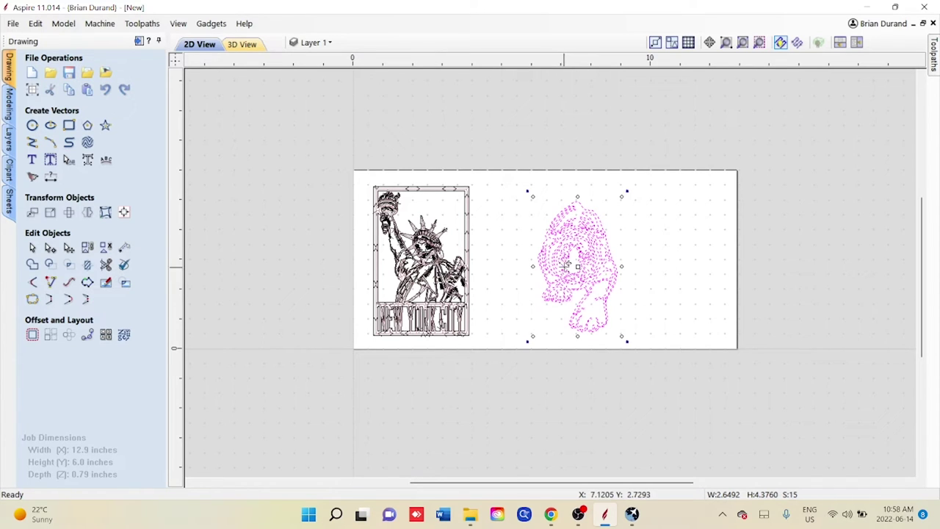
- Center the tiger vertically on the material with the Alignment Tools
left_click(123, 212)
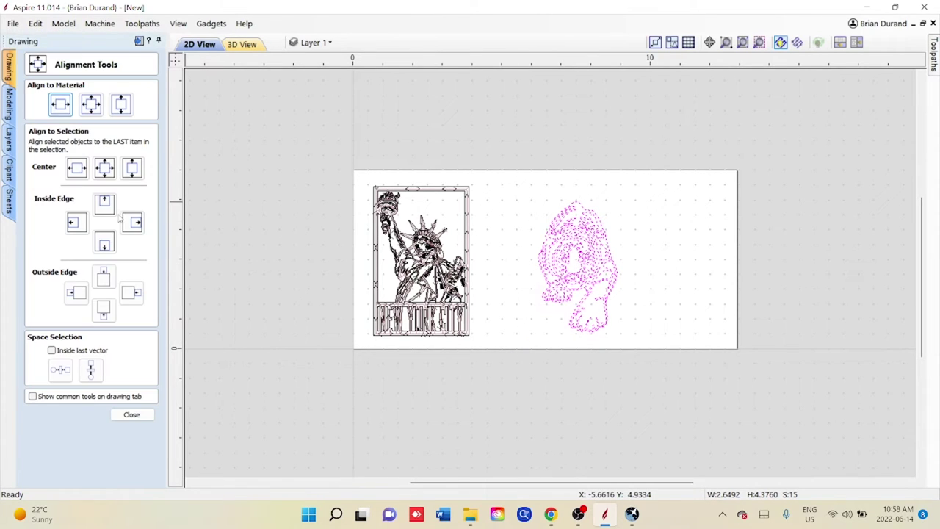
left_click(126, 108)
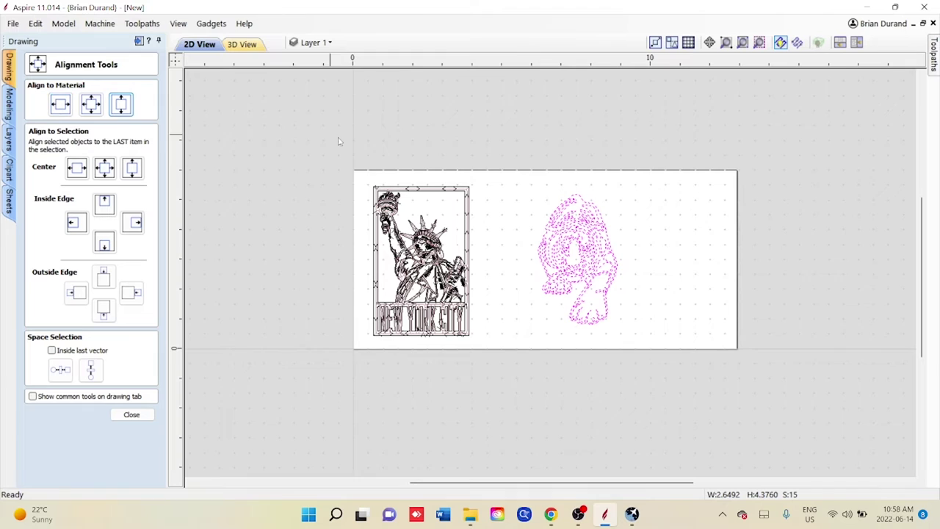
left_click(131, 414)
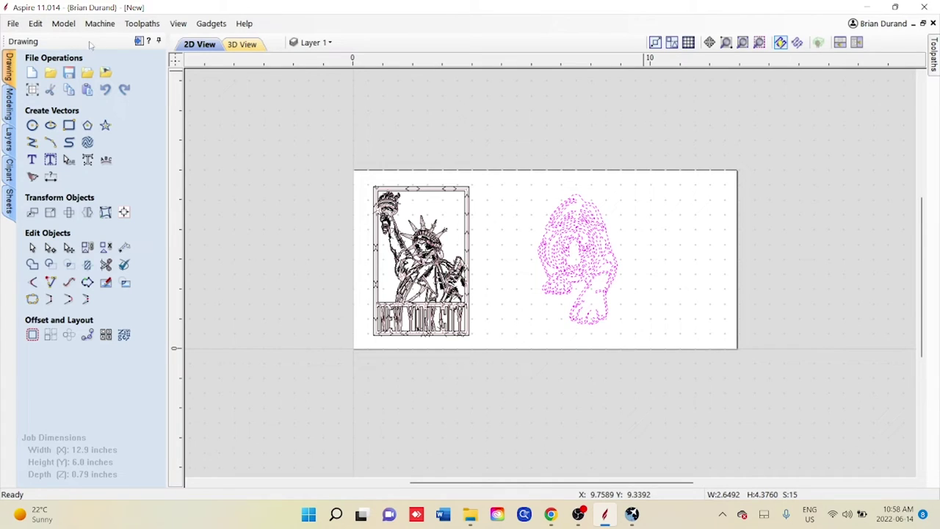
- Calculate a V-Carve toolpath for the tiger with a flat depth of 0.04 inches, using the 60-degree 1/4" V bit
left_click(158, 41)
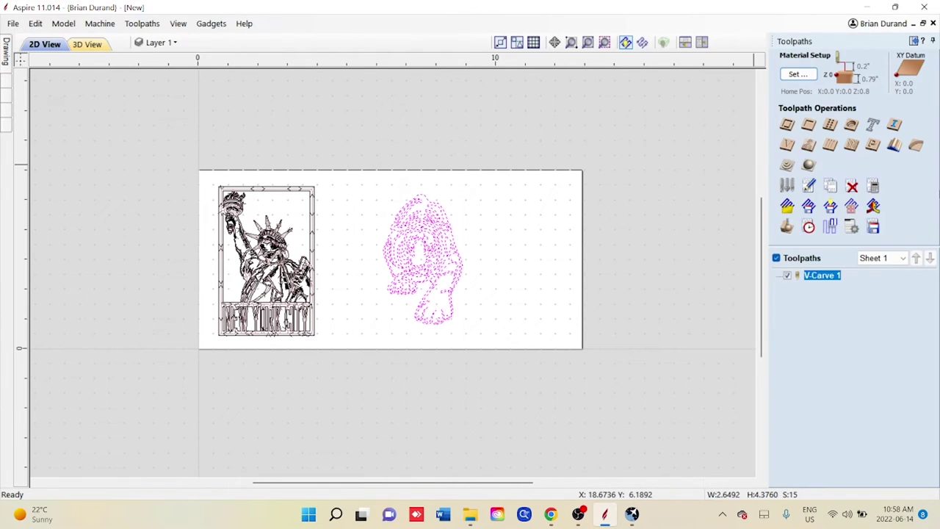
left_click(786, 144)
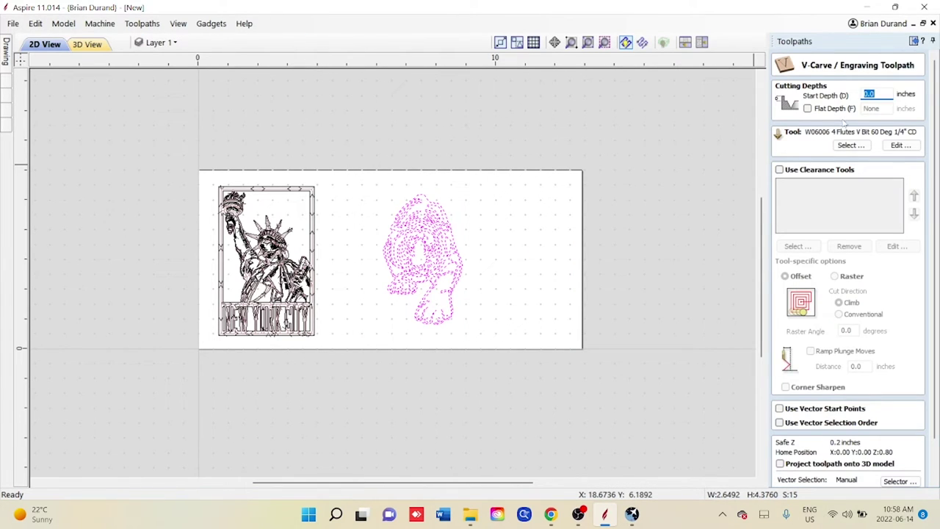
left_click(809, 110)
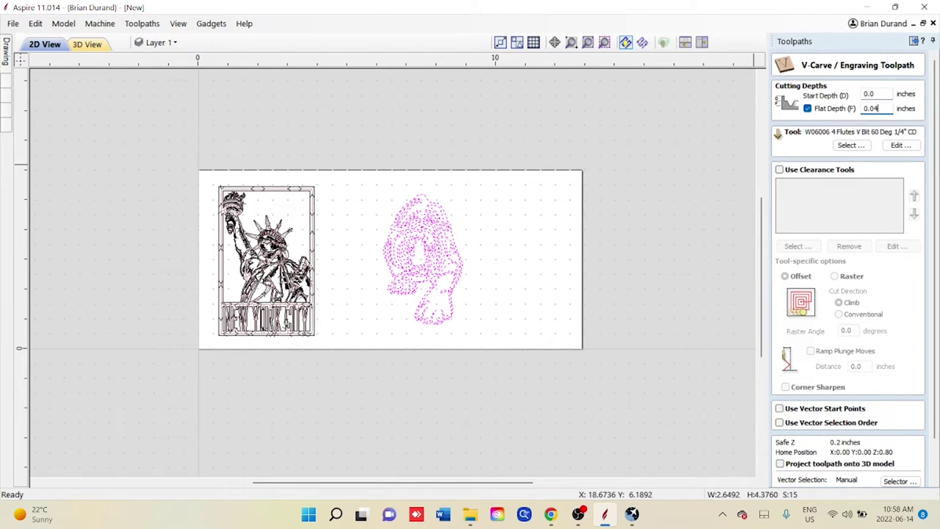
scroll(830, 303, "down", 3)
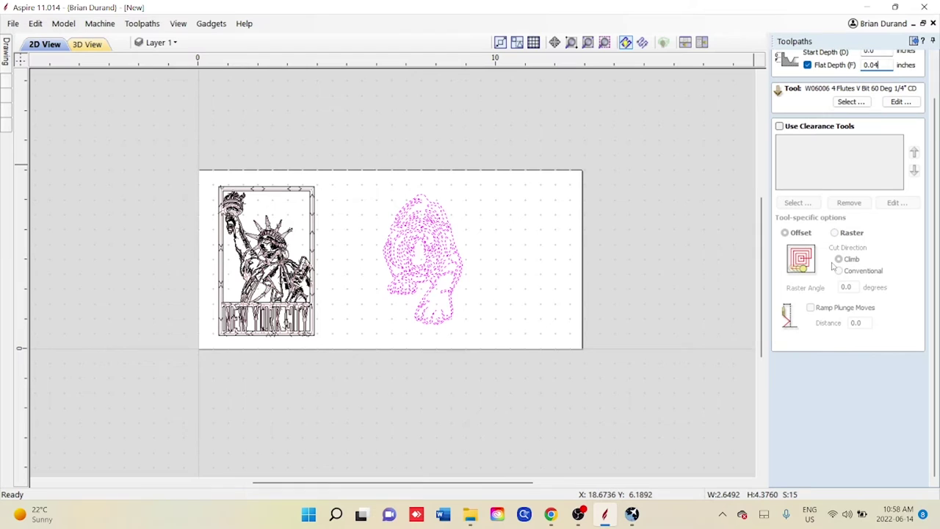
left_click(793, 475)
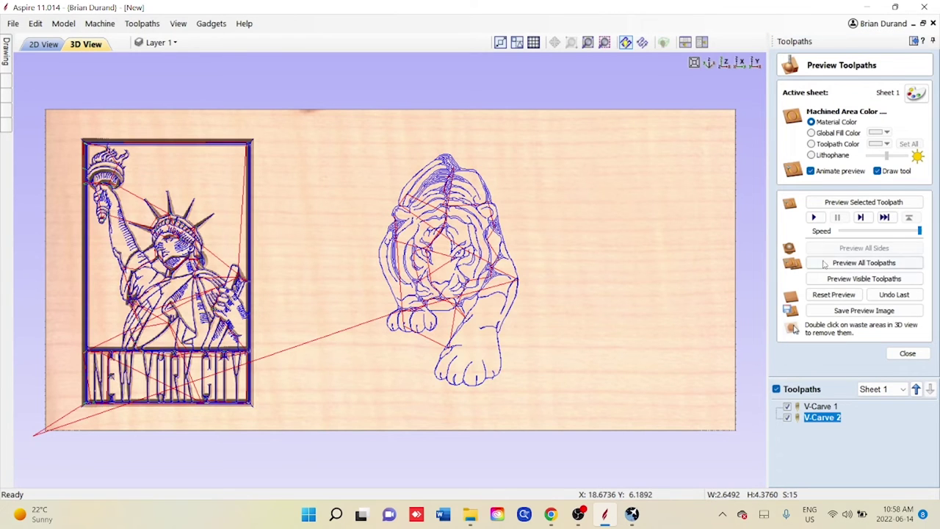
- Preview all toolpaths on the 3D material and check the estimated machining times in the toolpaths summary
left_click(852, 263)
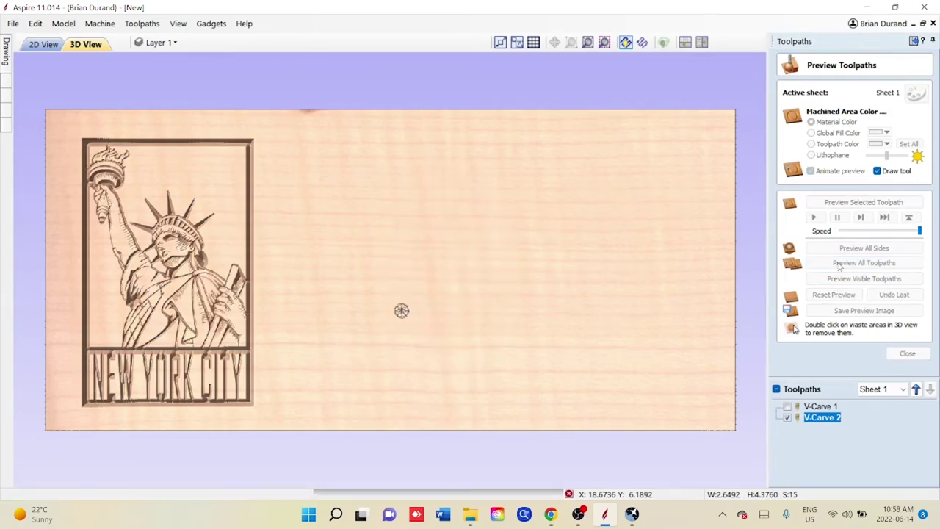
left_click_drag(537, 254, 526, 280)
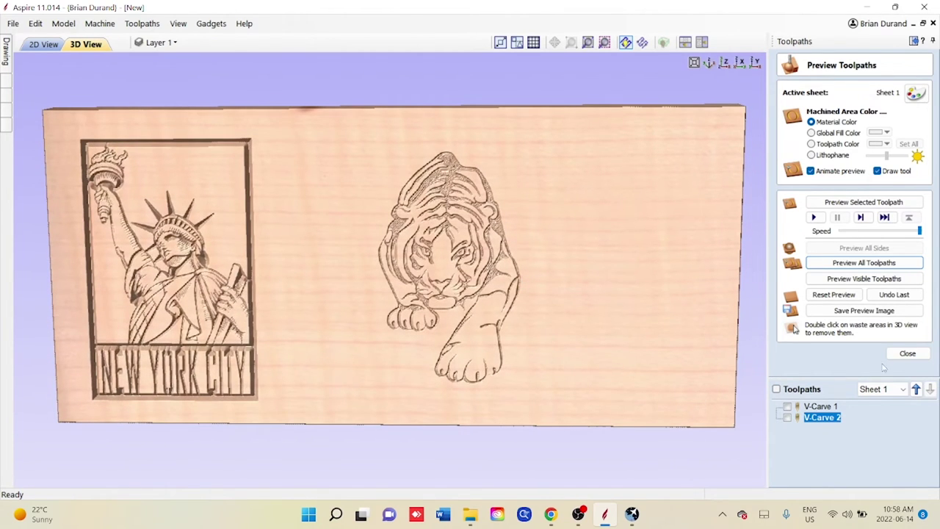
left_click(908, 354)
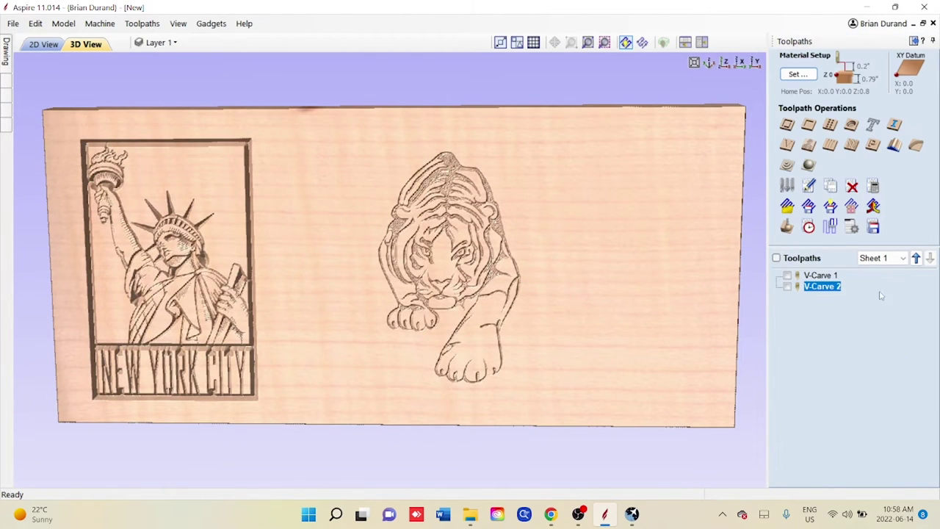
left_click(809, 228)
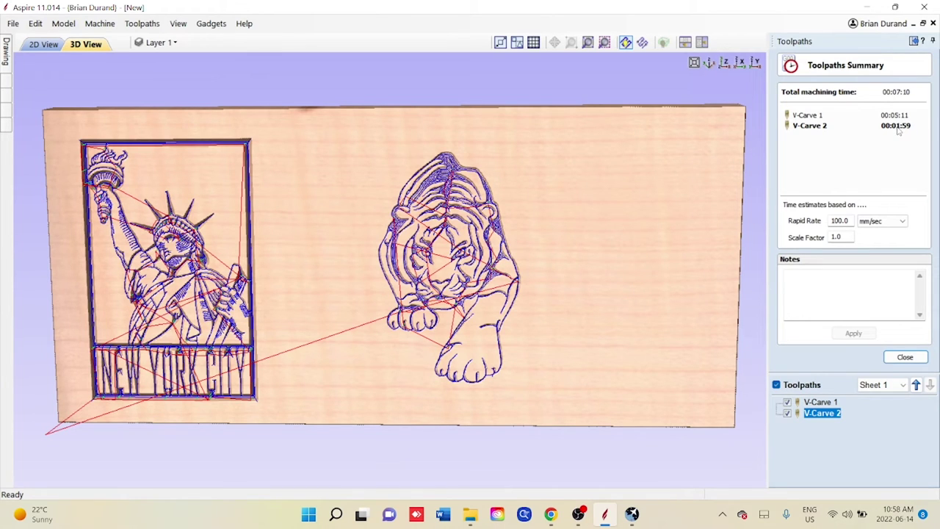
left_click(895, 357)
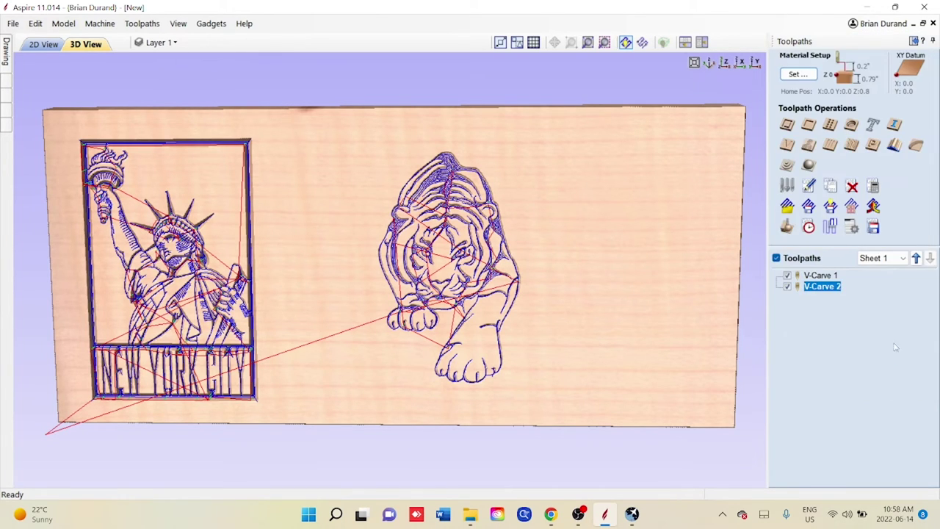
left_click(875, 227)
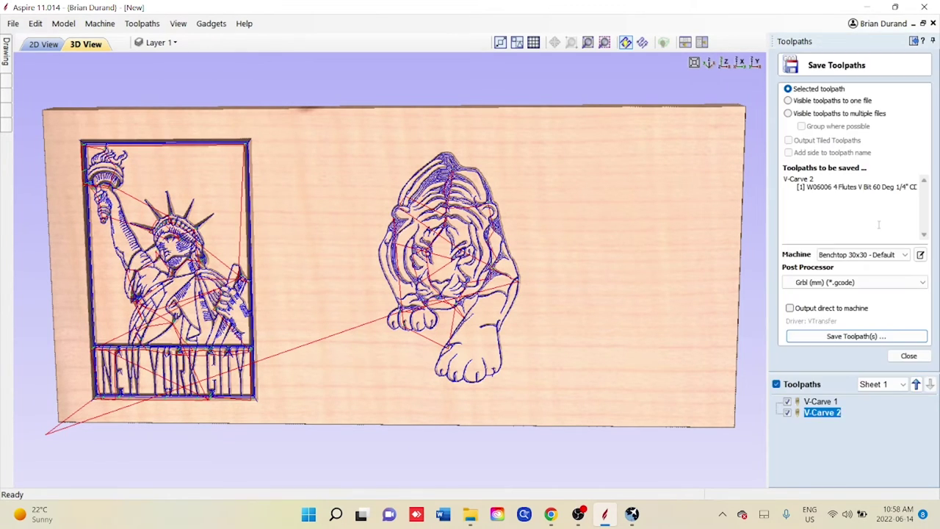
left_click(852, 336)
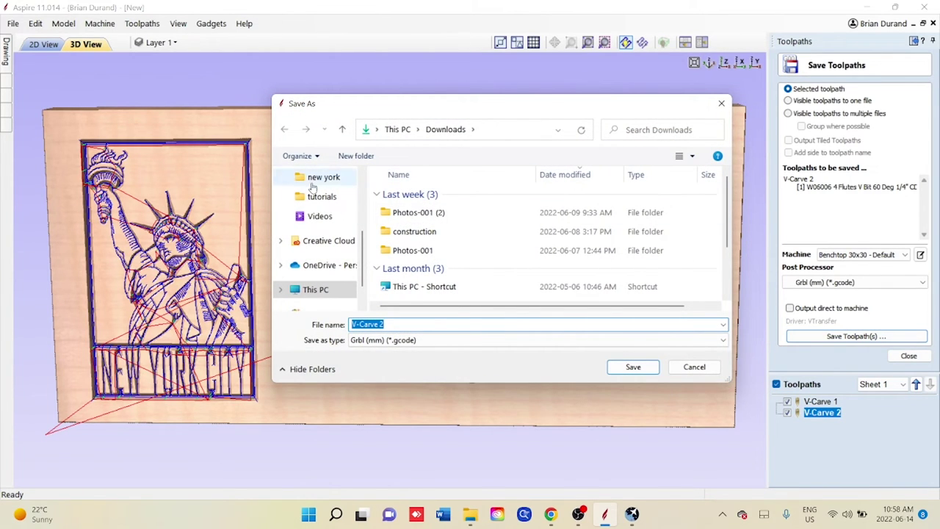
scroll(314, 188, "up", 1)
scroll(316, 189, "up", 1)
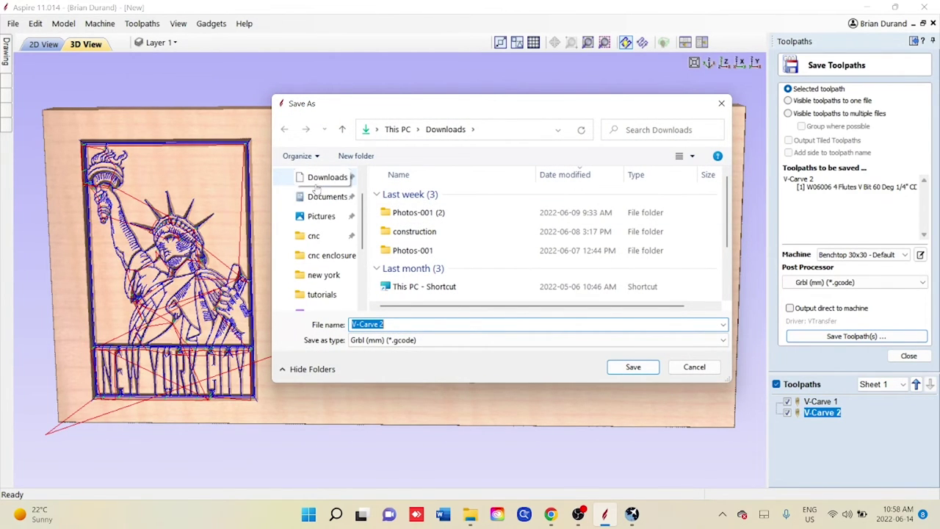
left_click(314, 236)
double_click(433, 194)
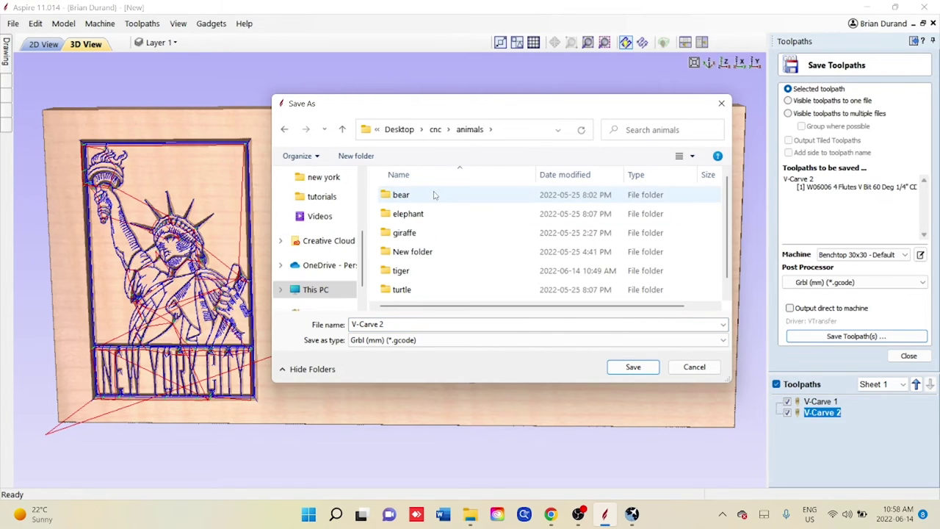
double_click(403, 272)
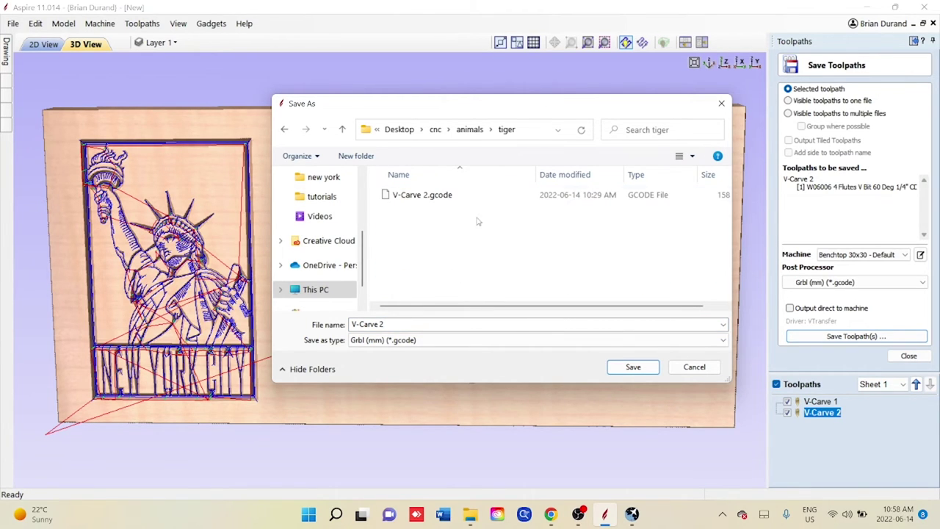
left_click(694, 368)
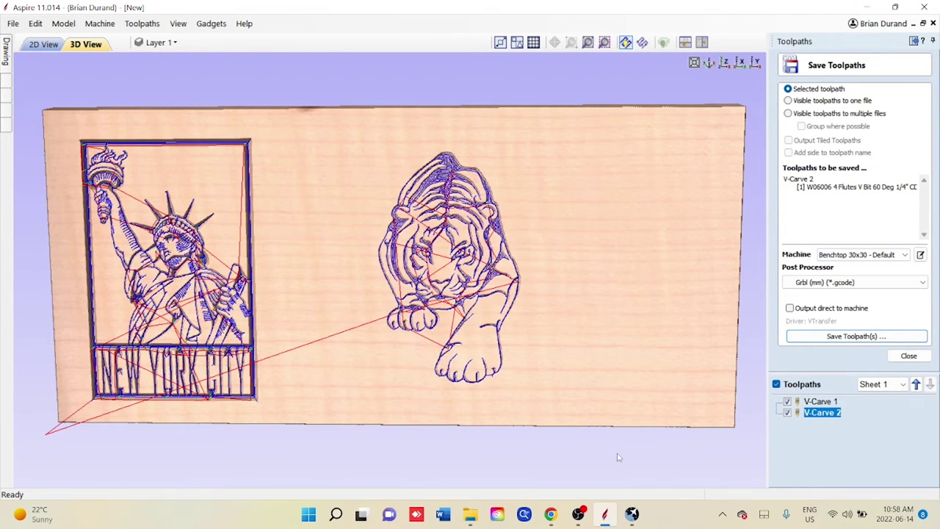
- Switch to gSender and close the loaded Statue of Liberty G-code file
left_click(632, 514)
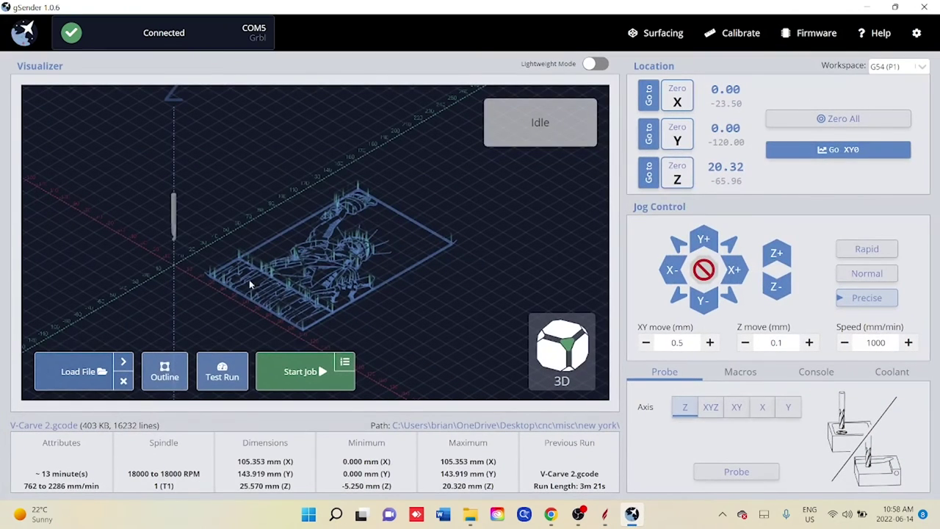
left_click(123, 384)
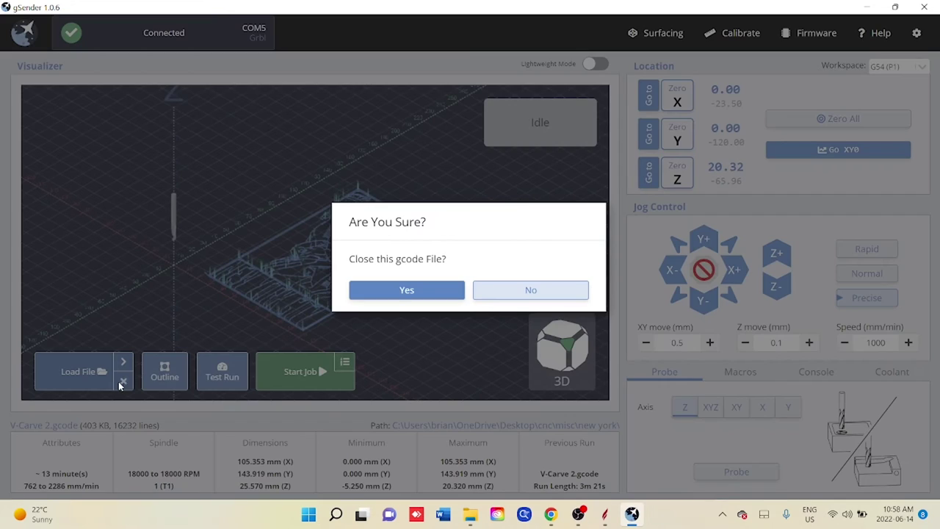
left_click(393, 295)
- Load V-Carve 2.gcode from the cnc > animals > tiger folder
left_click(101, 372)
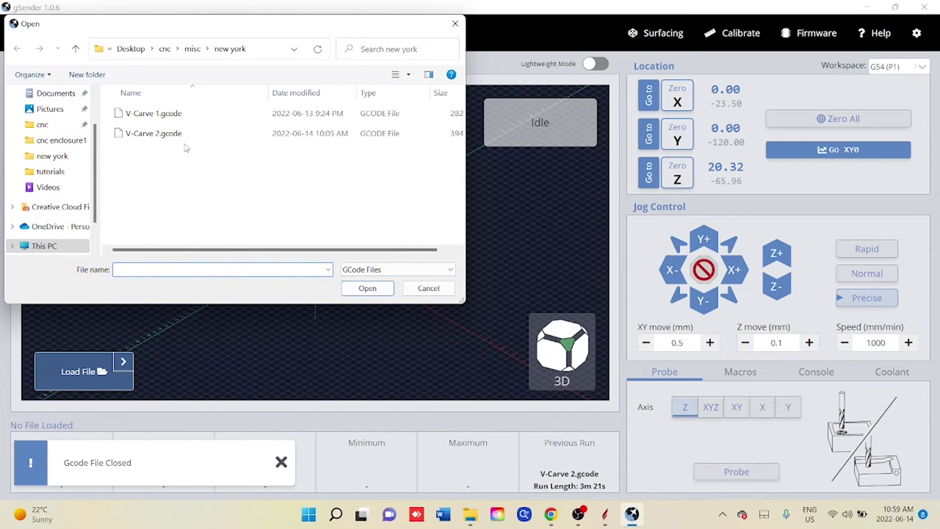
left_click(167, 48)
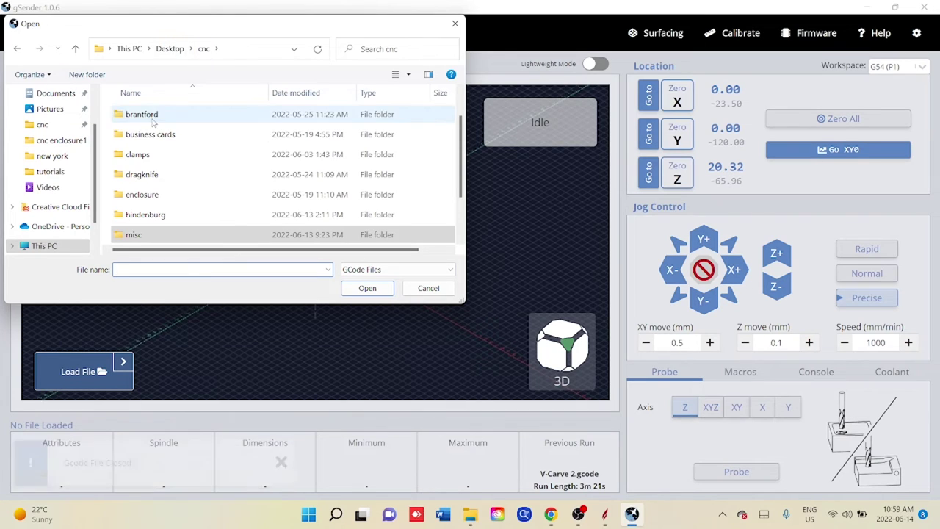
scroll(154, 167, "up", 2)
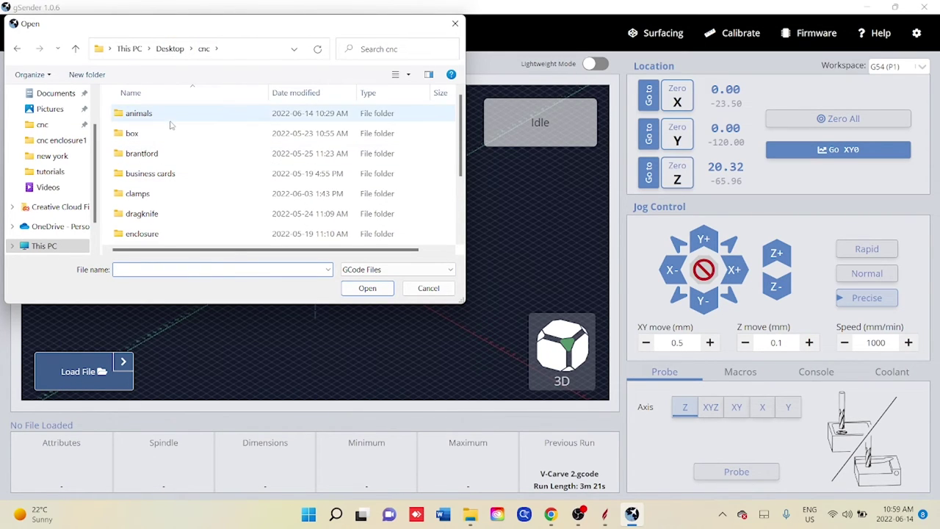
double_click(168, 116)
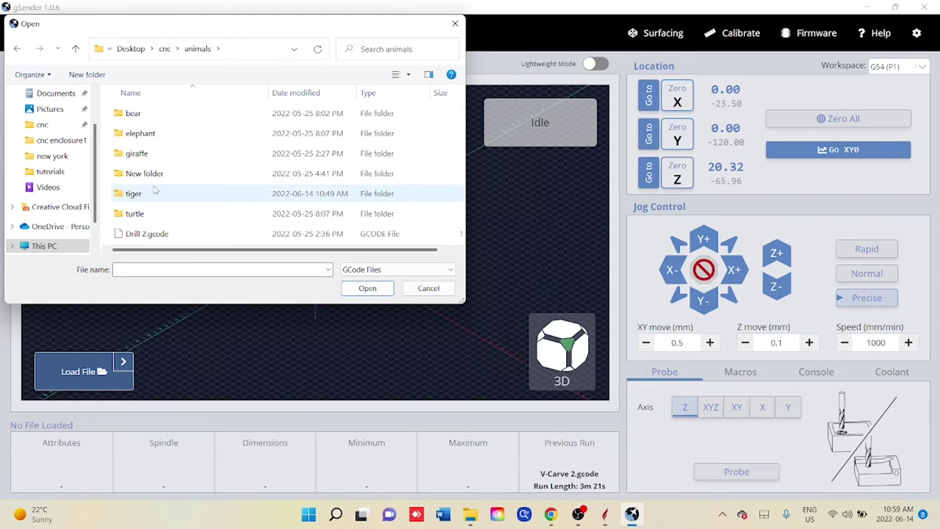
double_click(155, 193)
double_click(156, 114)
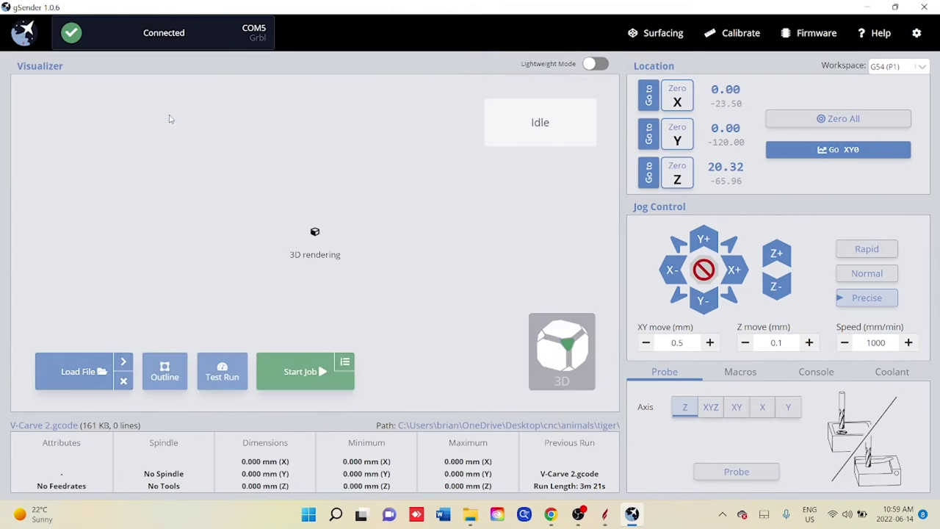